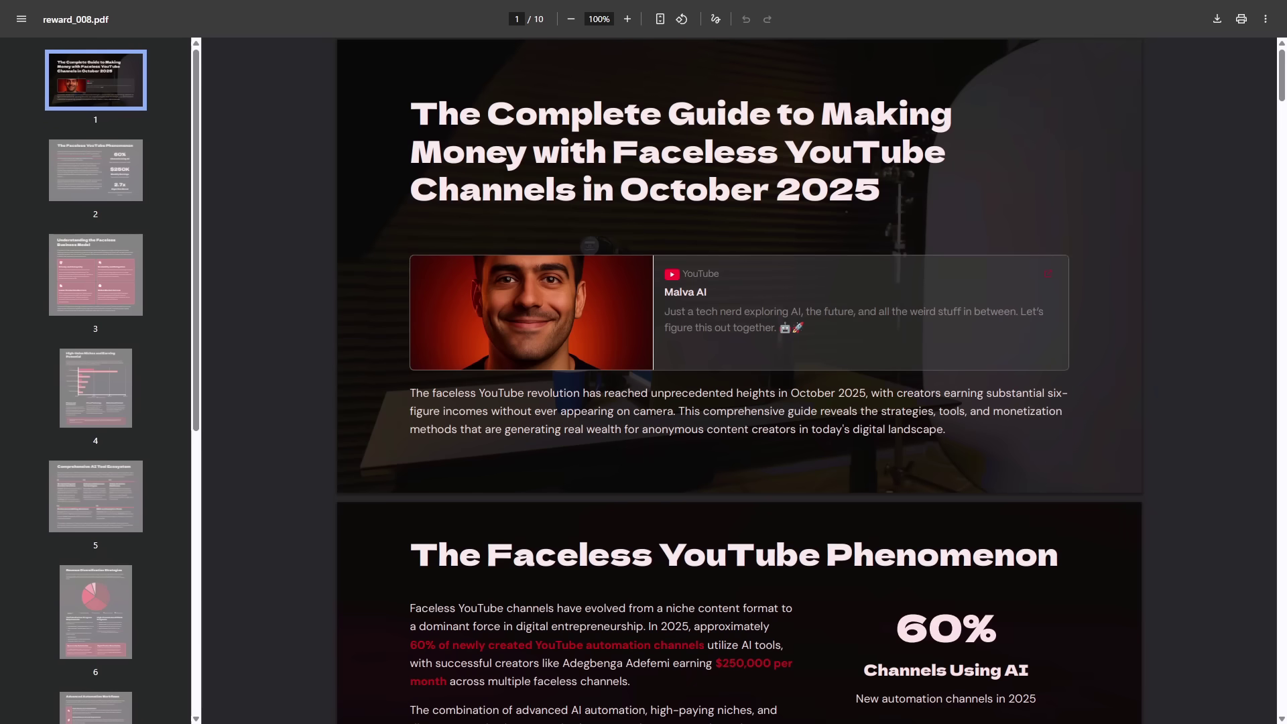
Highlight the faceless YouTube guide's three-line title in the PDF viewer, then clear the highlight.
drag(411, 105, 909, 186)
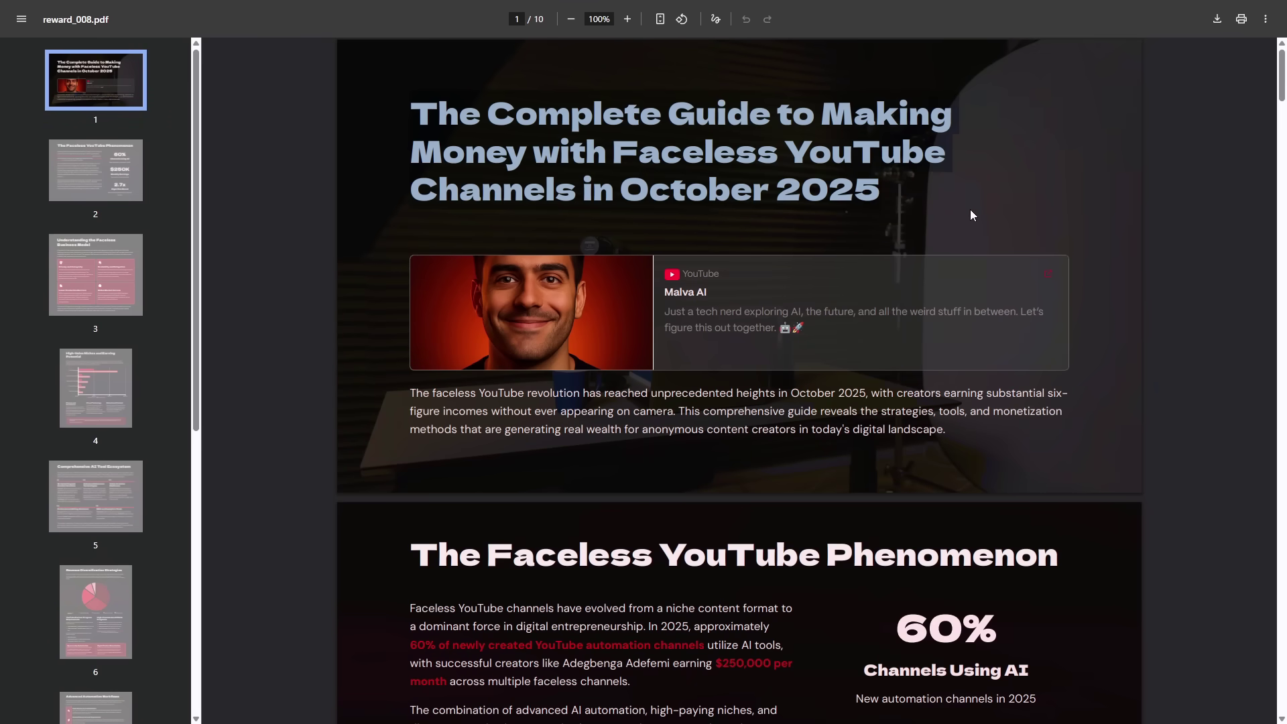
click(1004, 225)
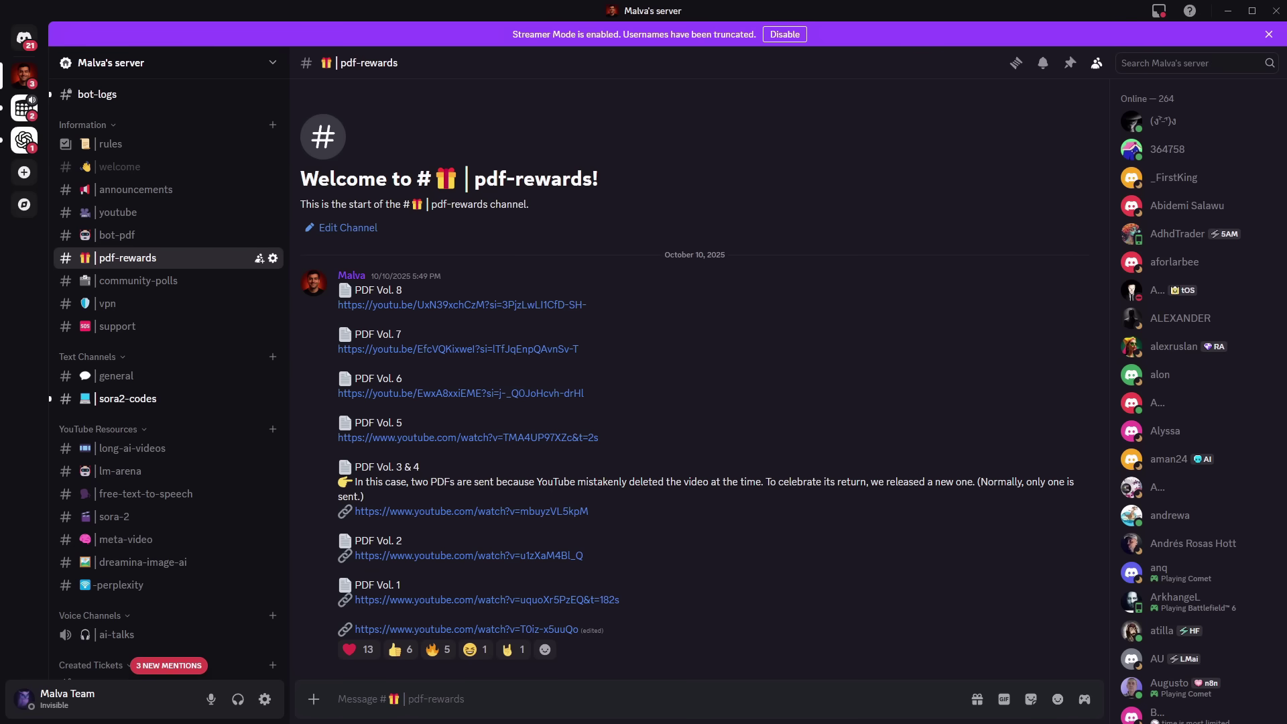
Browse the lm-arena, sora-2 and meta-video channels, ending in #bot-pdf.
click(120, 470)
click(102, 517)
click(144, 541)
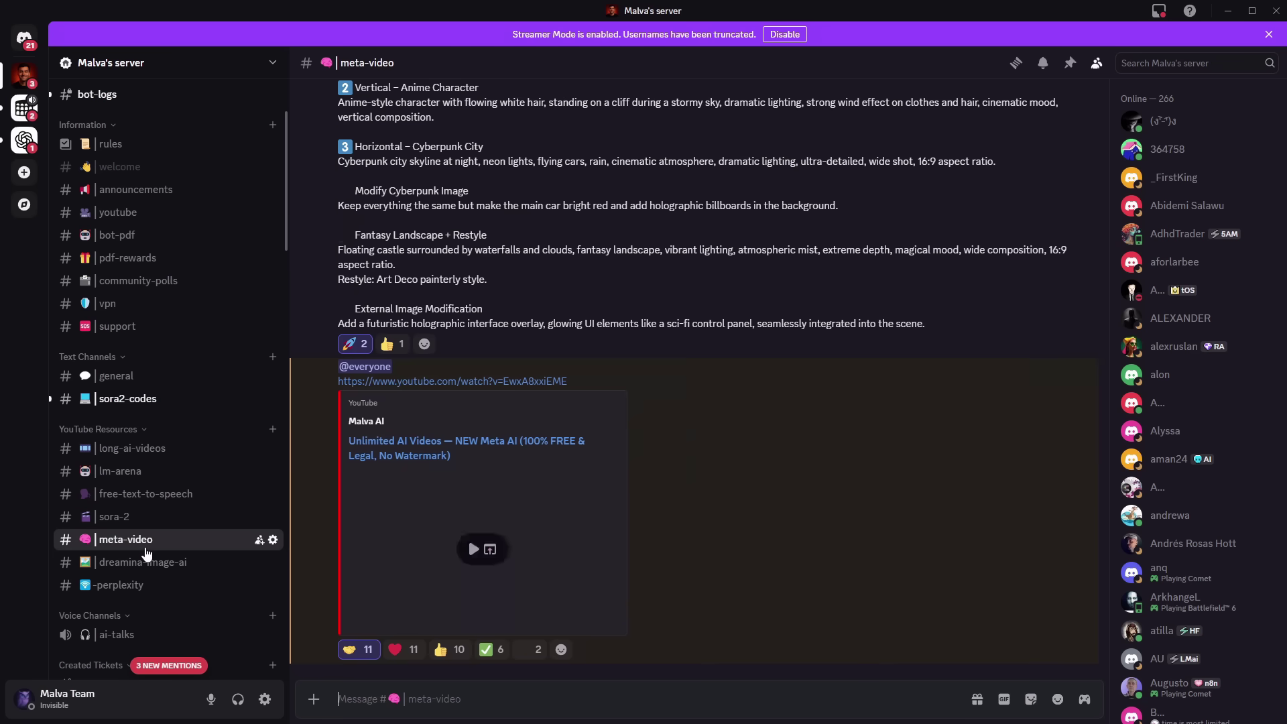
click(123, 244)
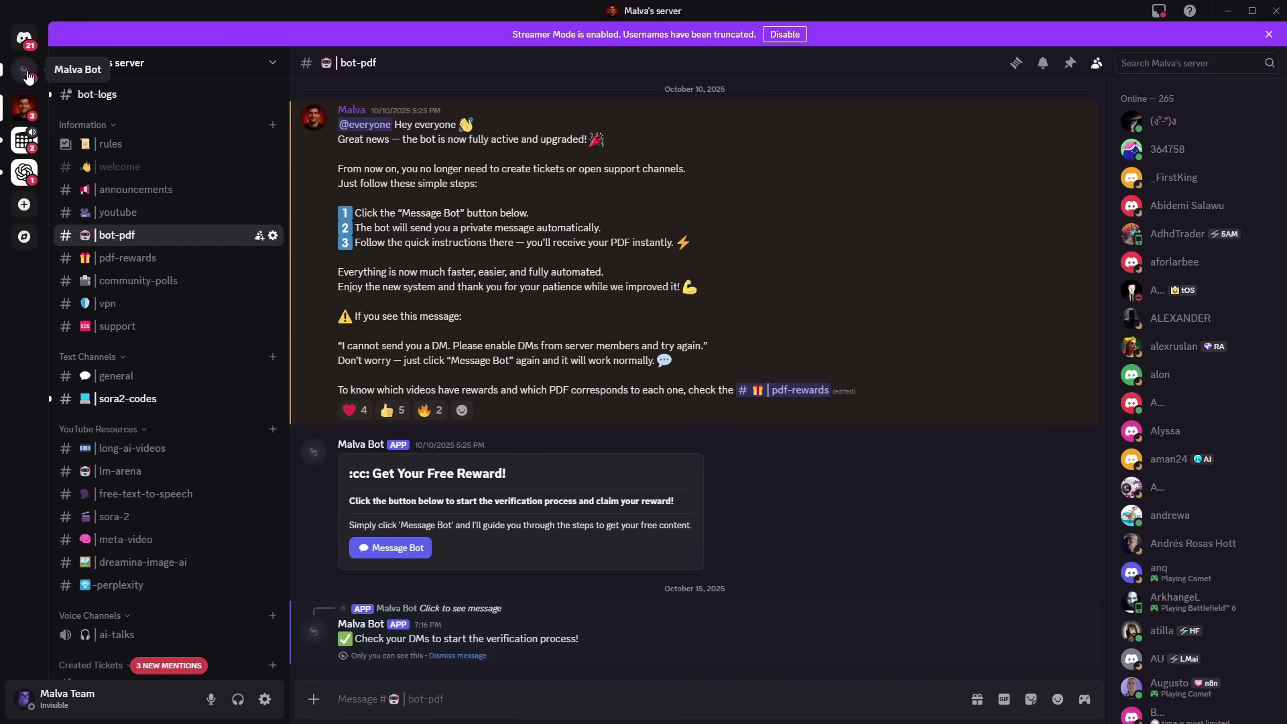
DM the Vol.8 YouTube video link to the reward bot and check the screenshot proof.
click(24, 71)
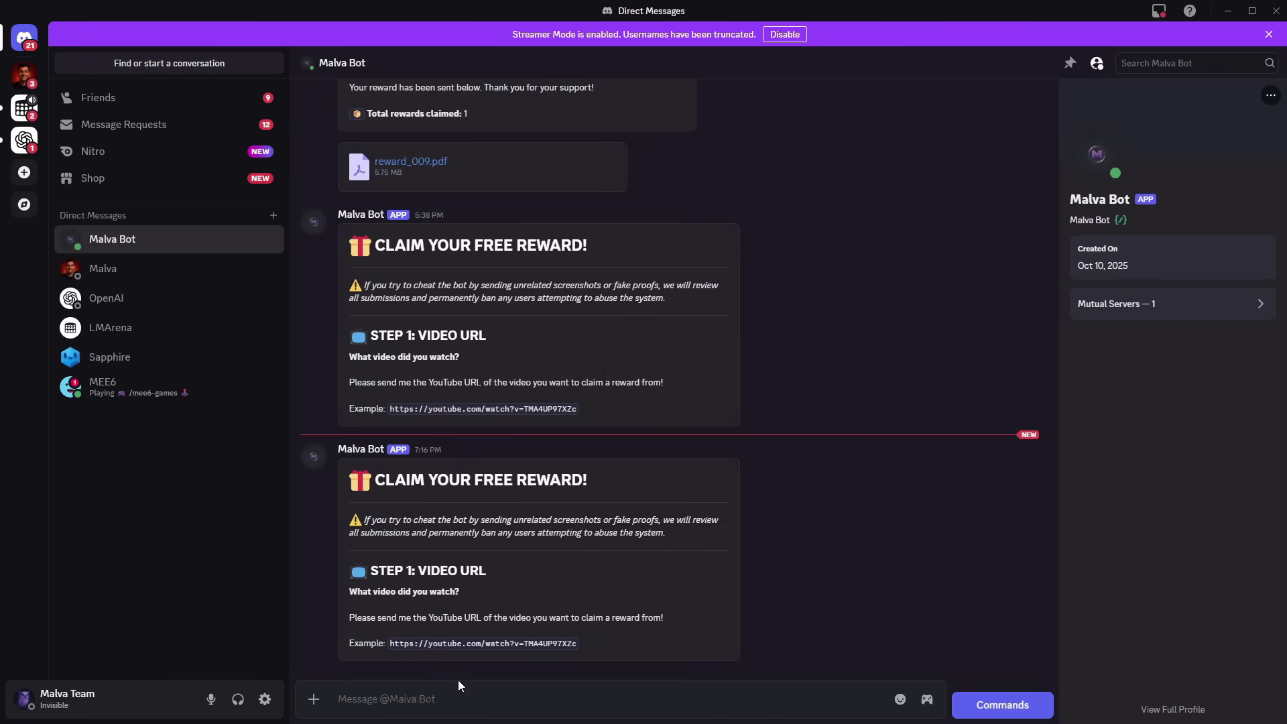
text(https://www.youtube.com/watch?v=UxN39xchCzM)
key(Return)
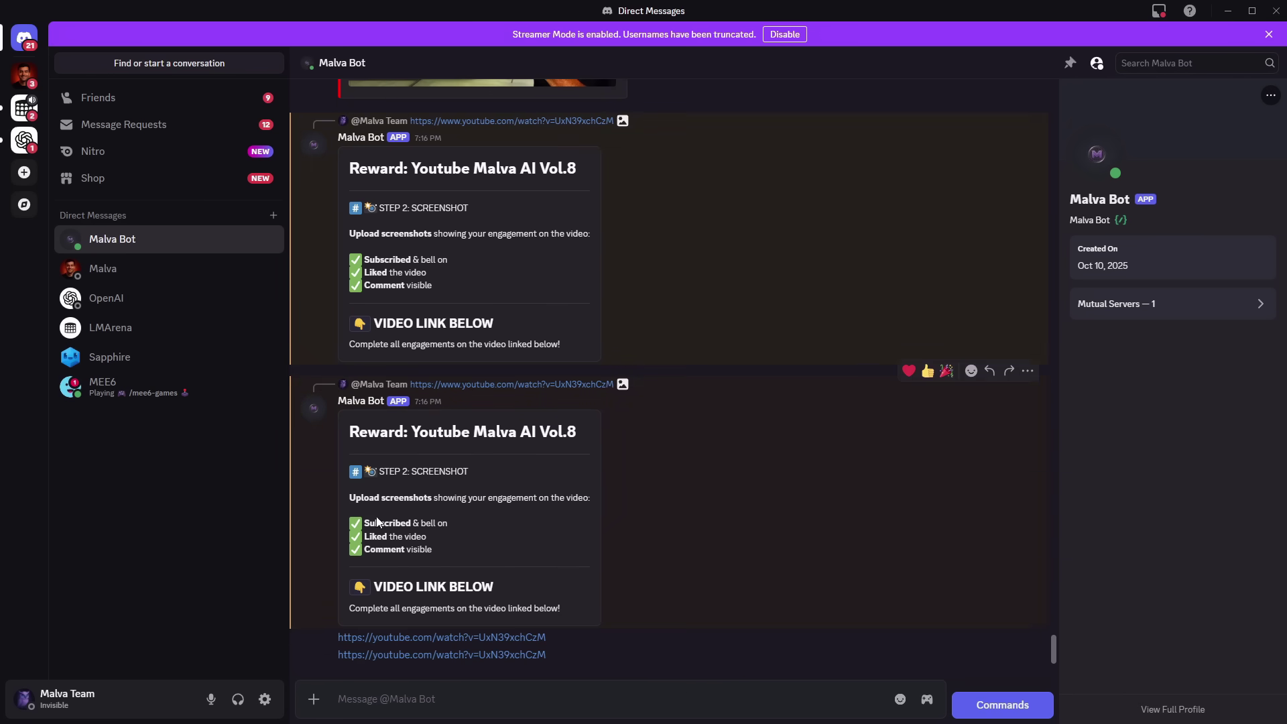
click(524, 569)
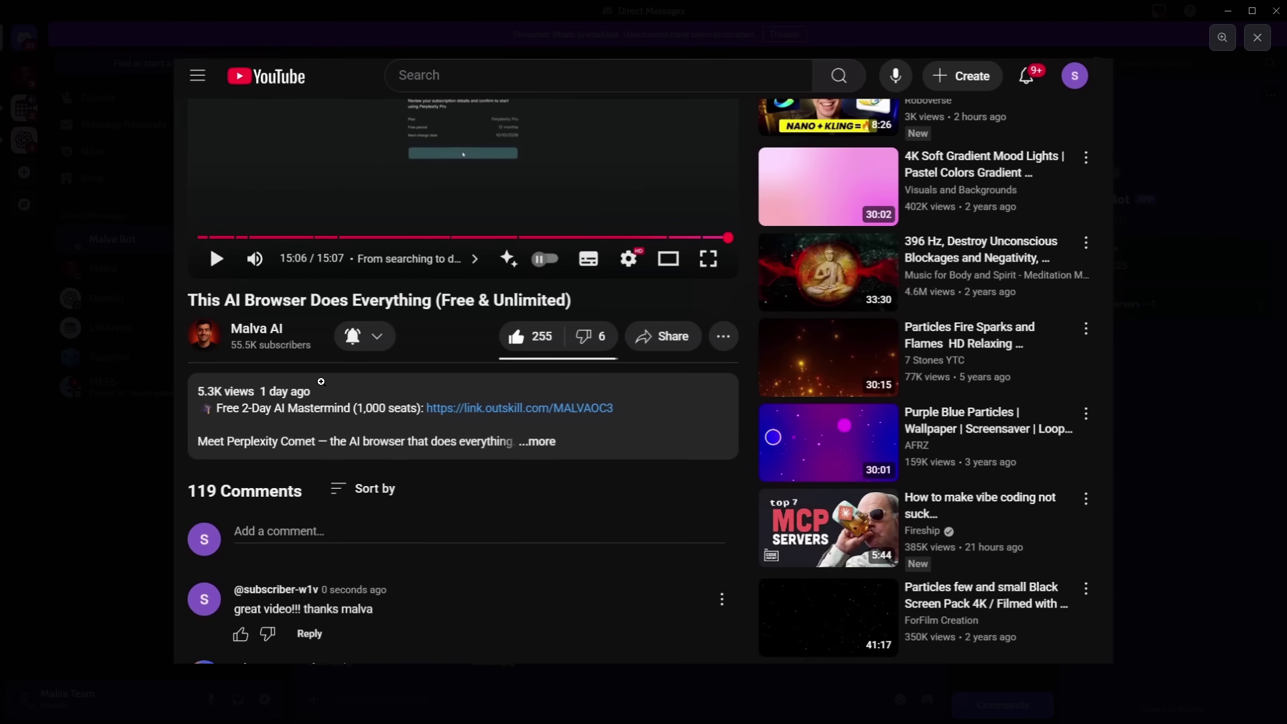
key(Escape)
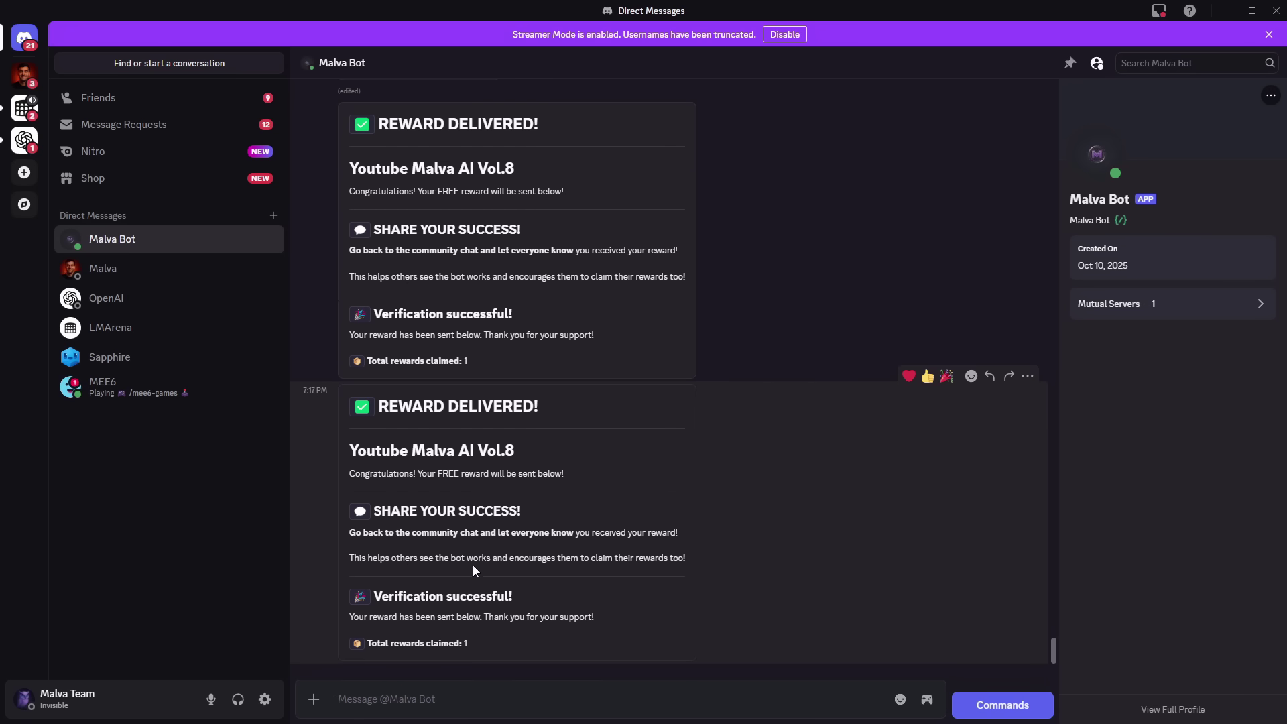
click(467, 593)
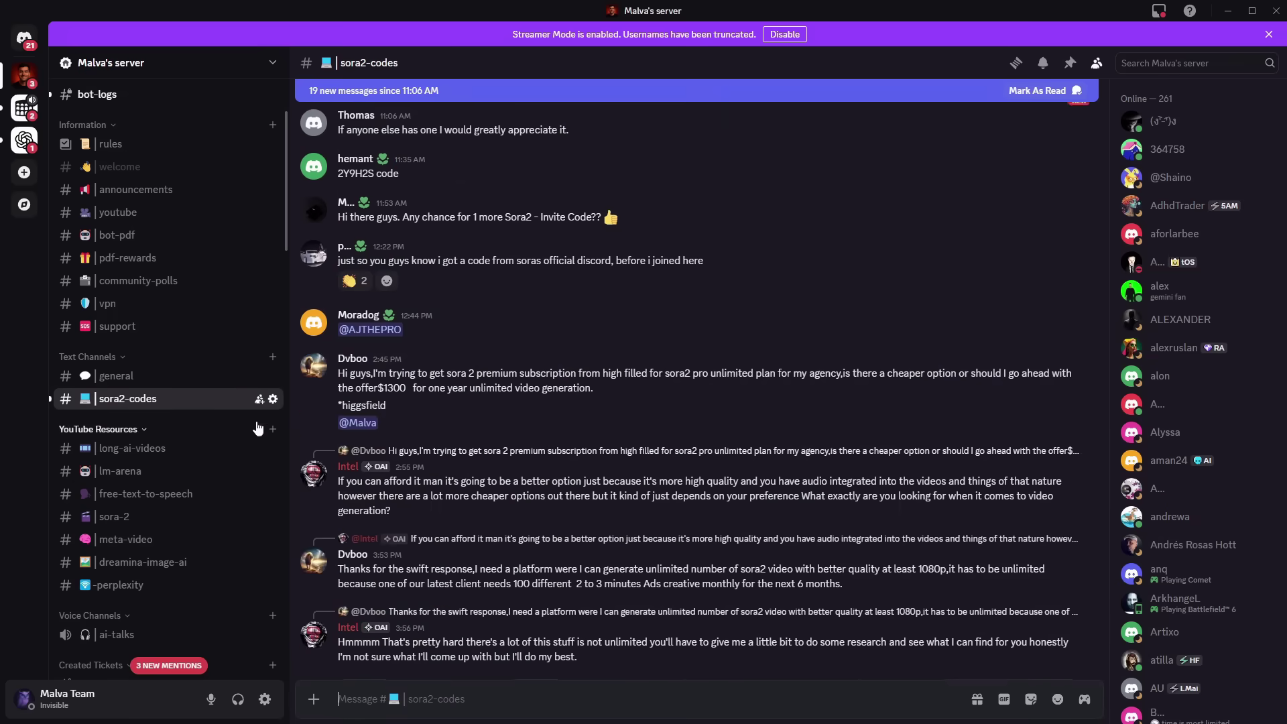
scroll(300, 378, up, 10)
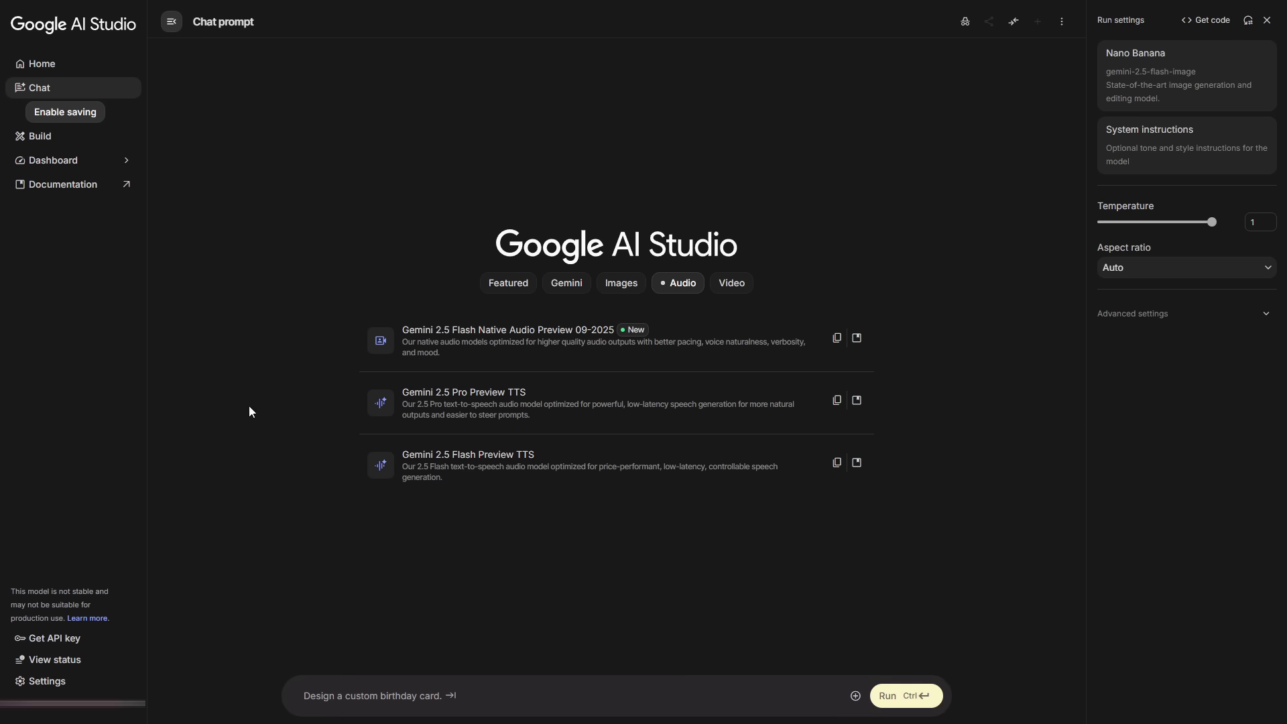
Run the beach expansion prompt on the family portrait with Nano Banana at 16:9.
click(1192, 71)
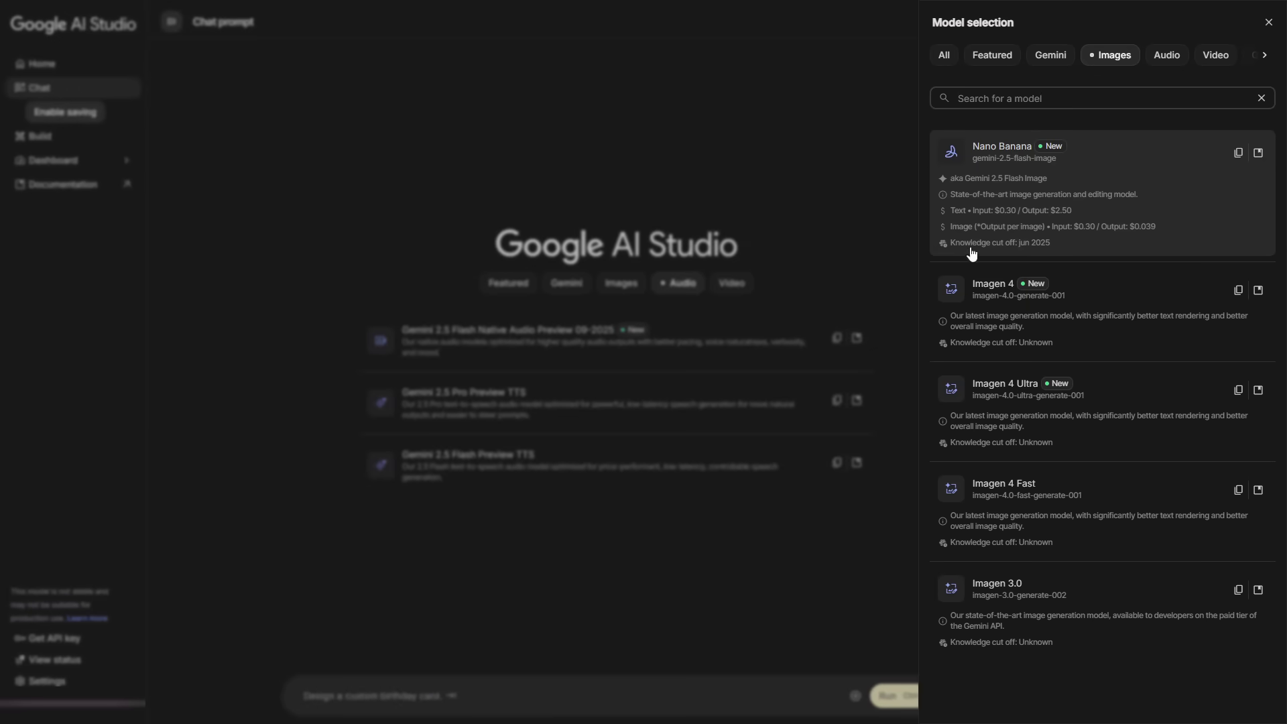
click(1115, 188)
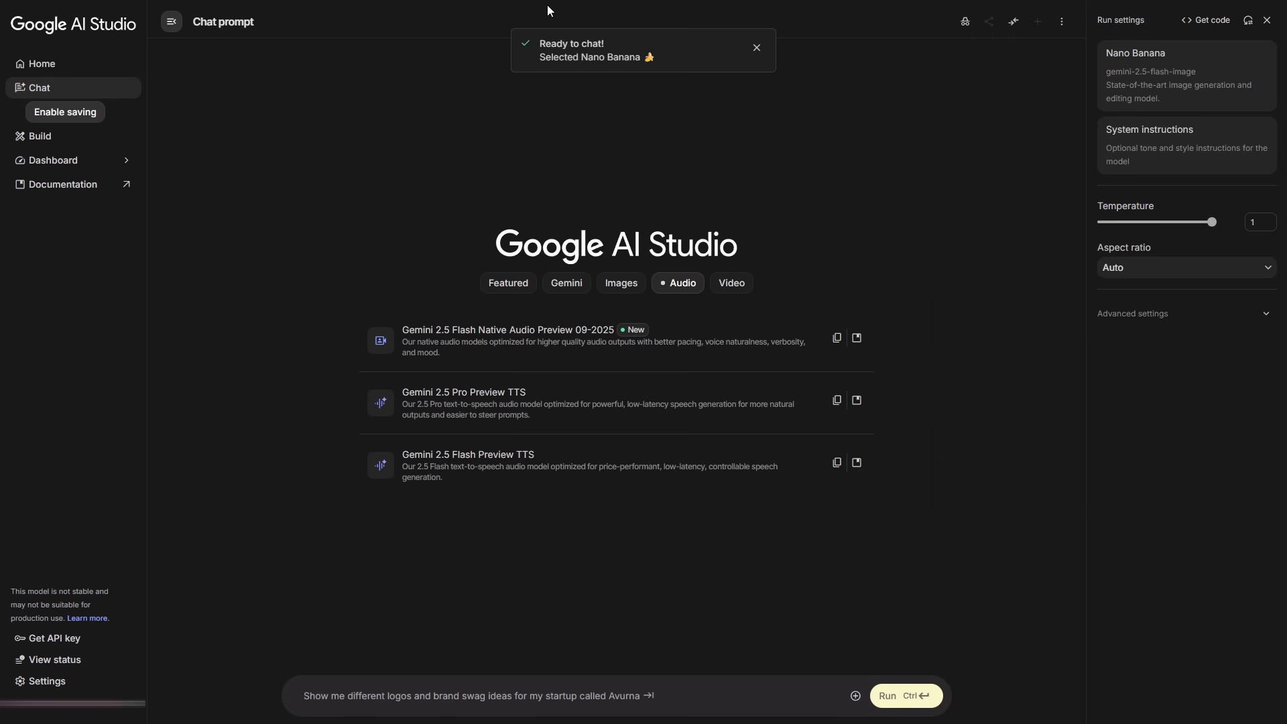
click(1177, 268)
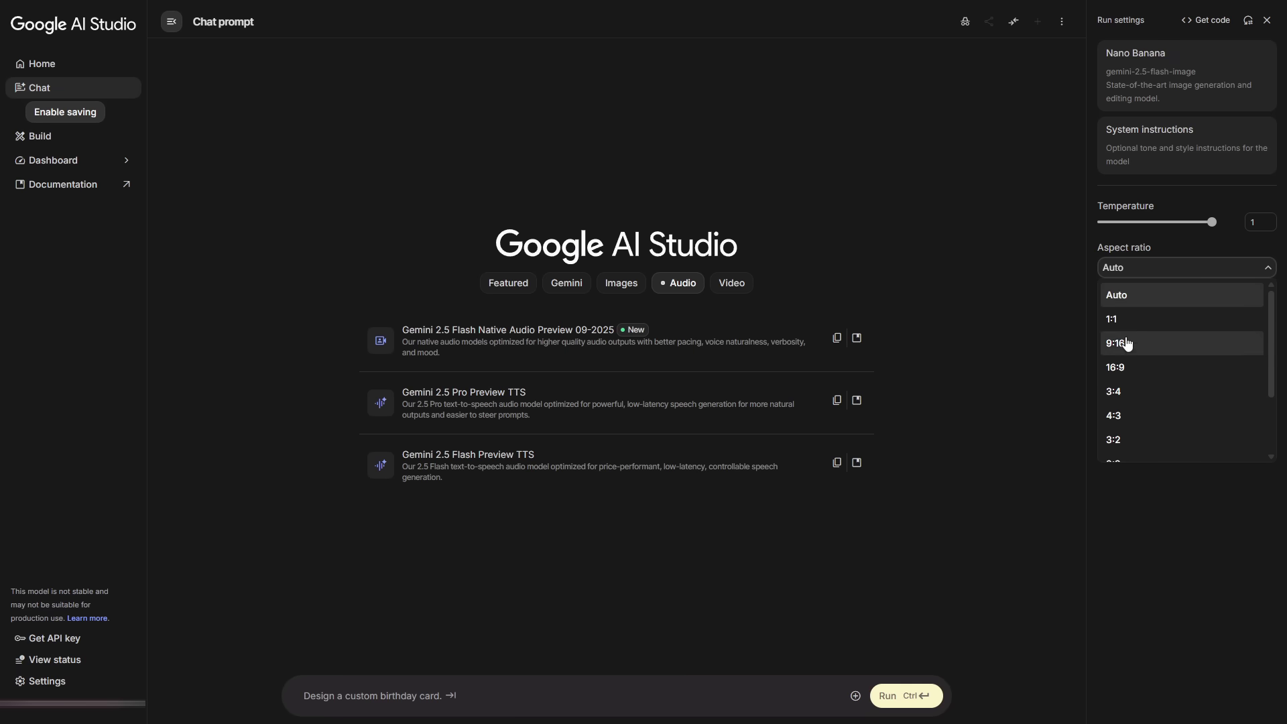
click(1136, 369)
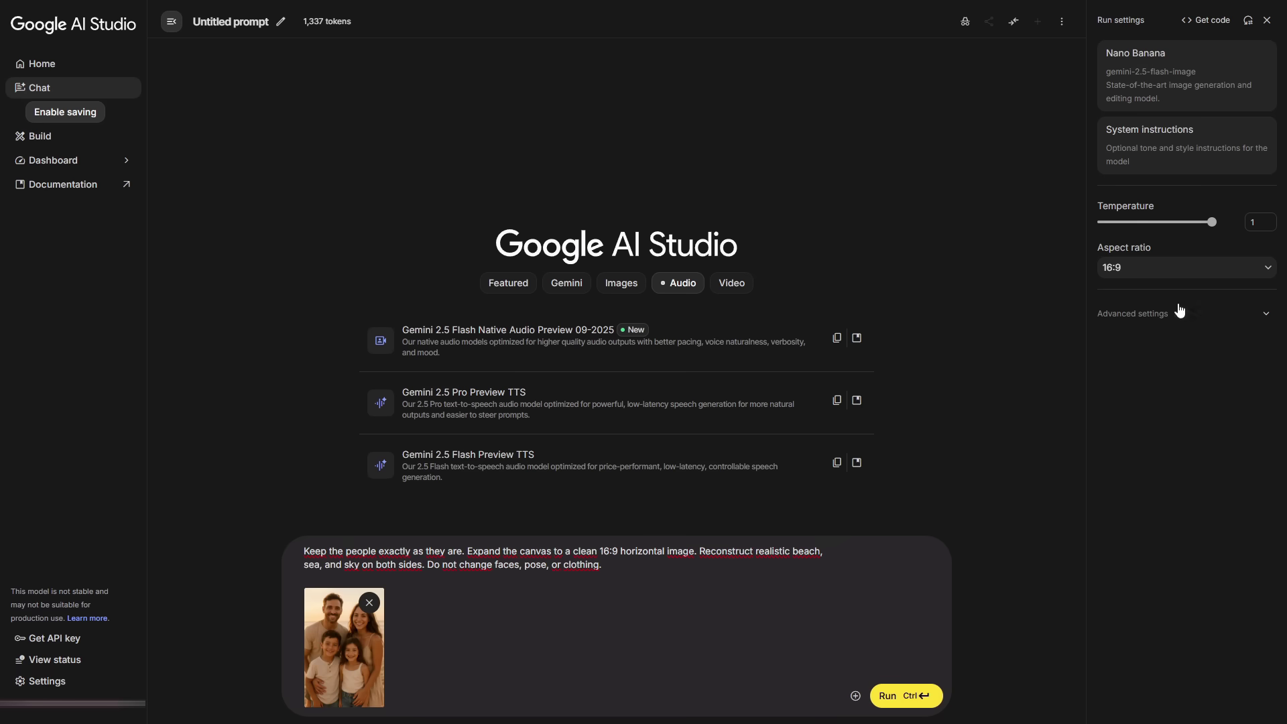
click(890, 697)
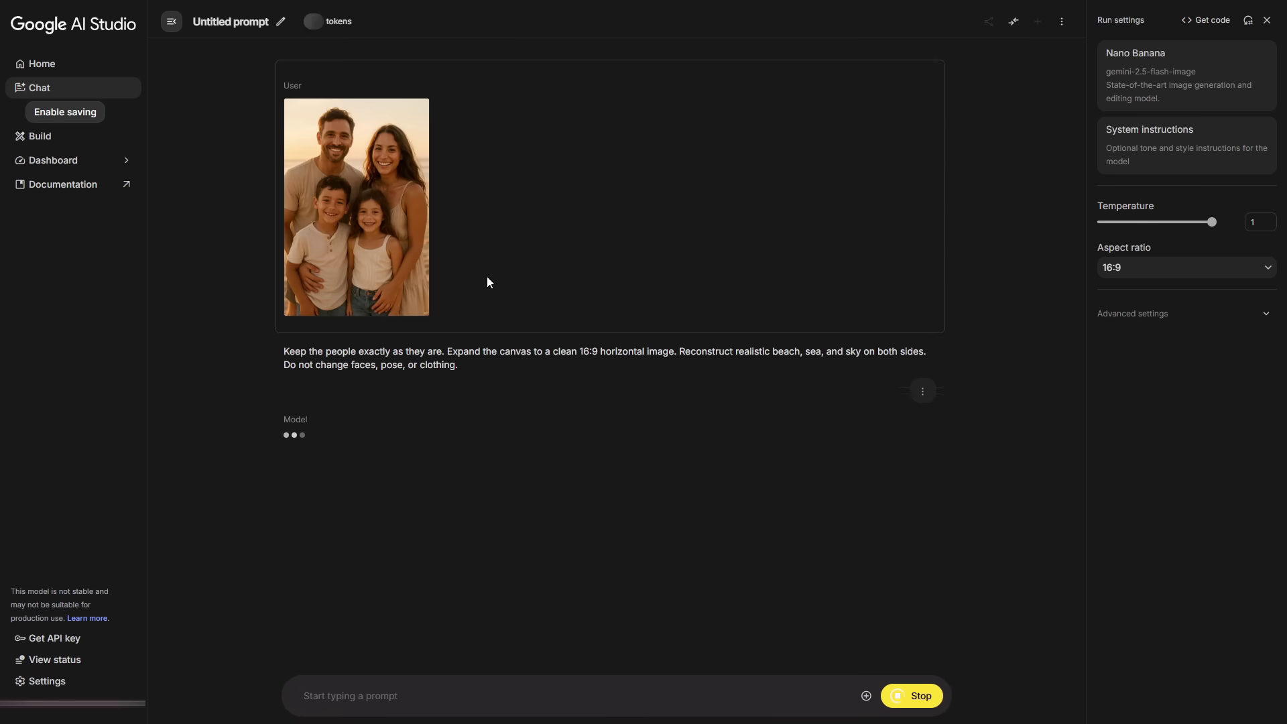
Compare the generated beach image with the original portrait, then attach the headphones photo.
click(462, 524)
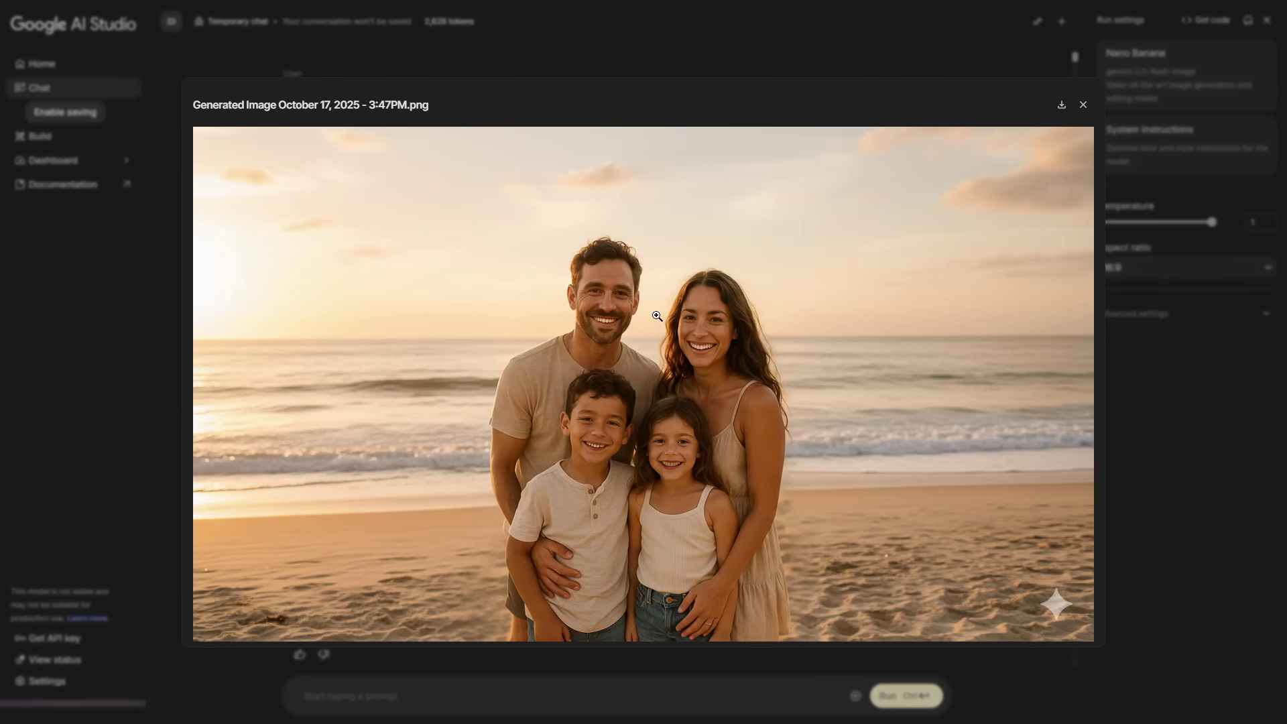
click(1208, 507)
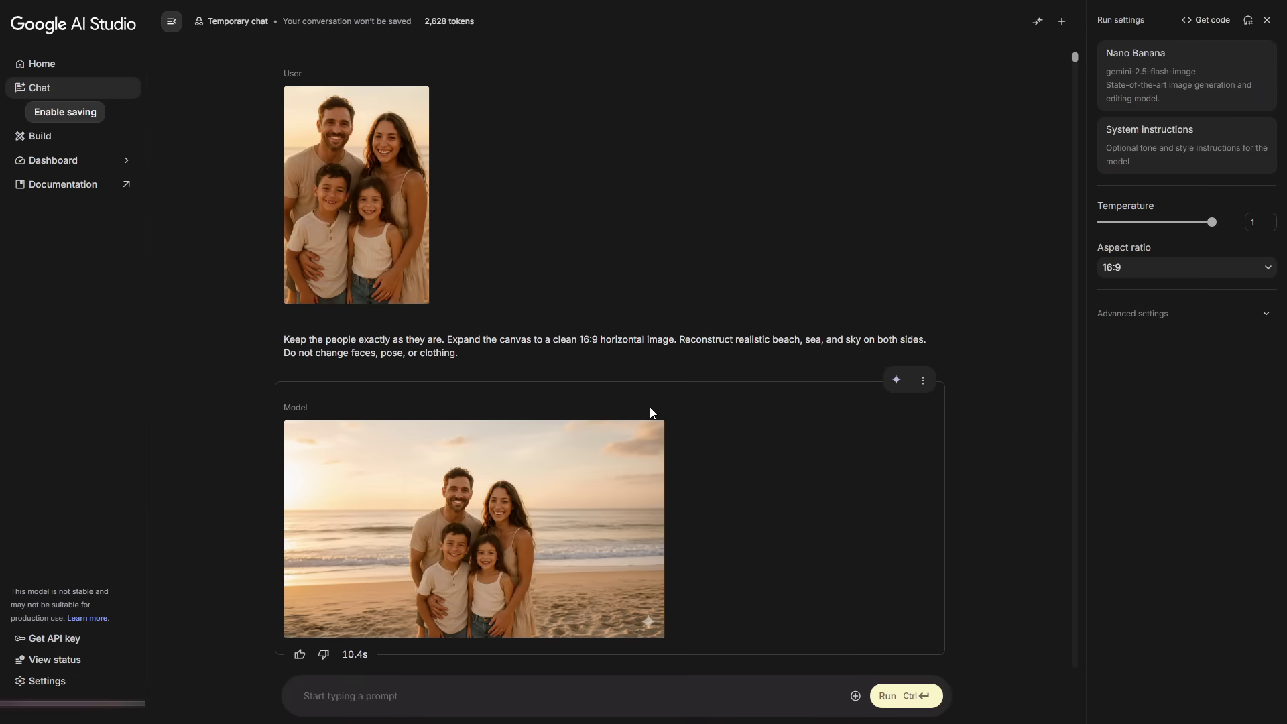
click(400, 236)
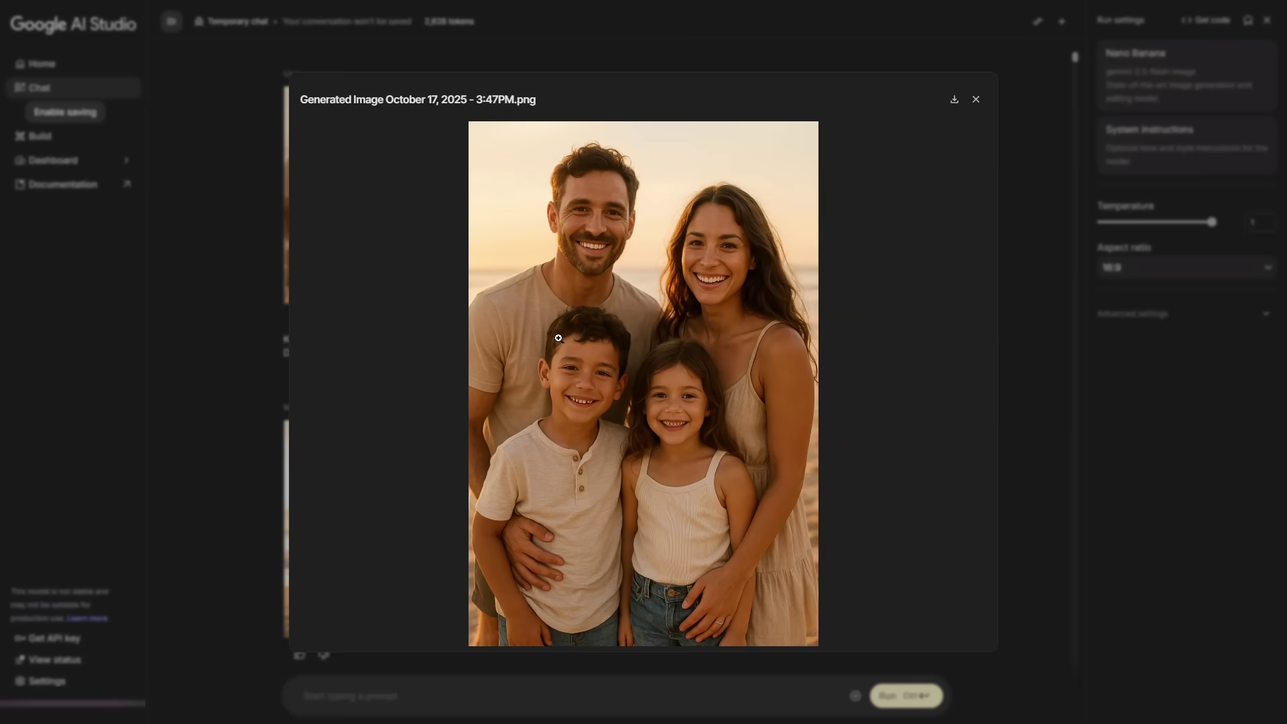
click(1087, 511)
click(548, 516)
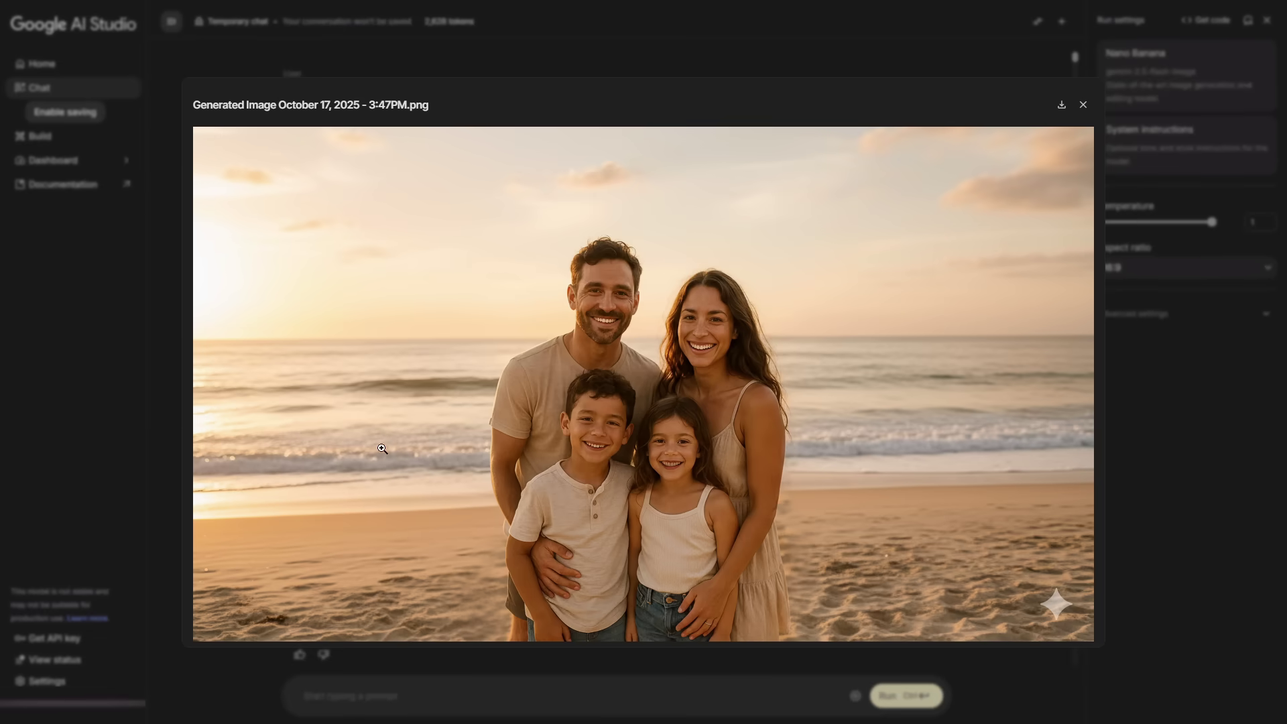
drag(382, 448, 457, 698)
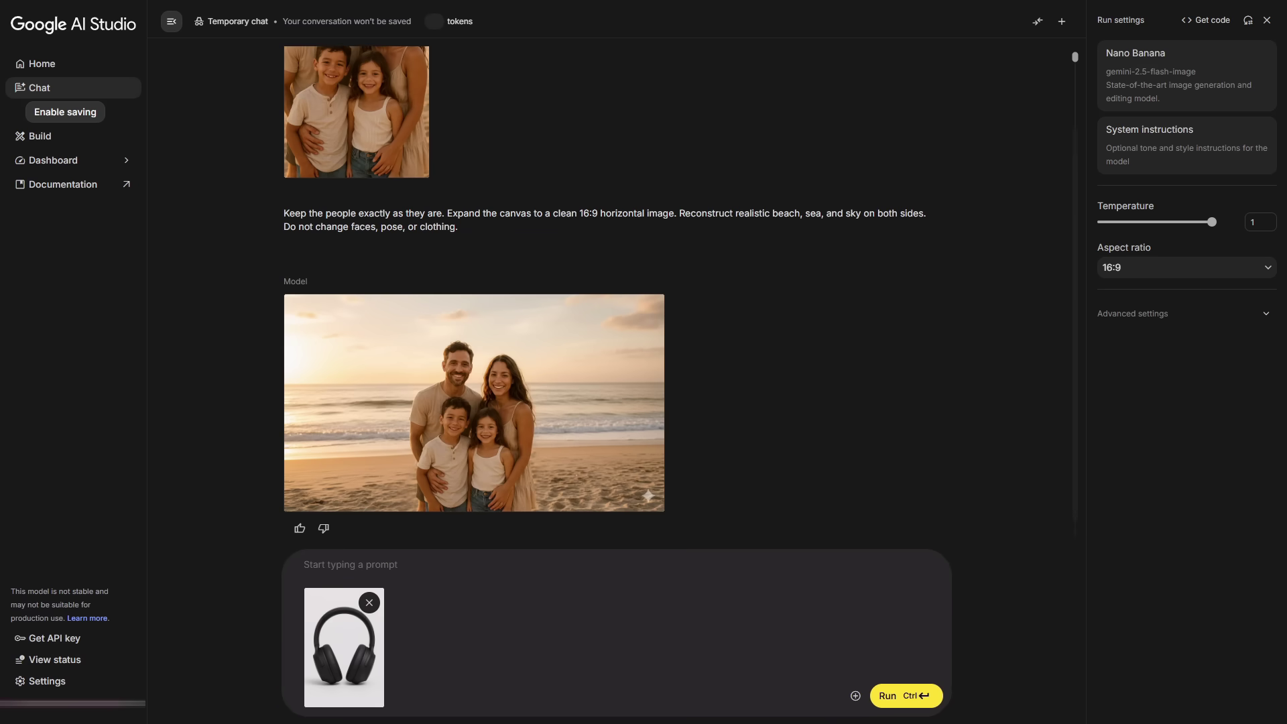
Generate a studio product shot of the headphones and view it full size.
key(ctrl+v)
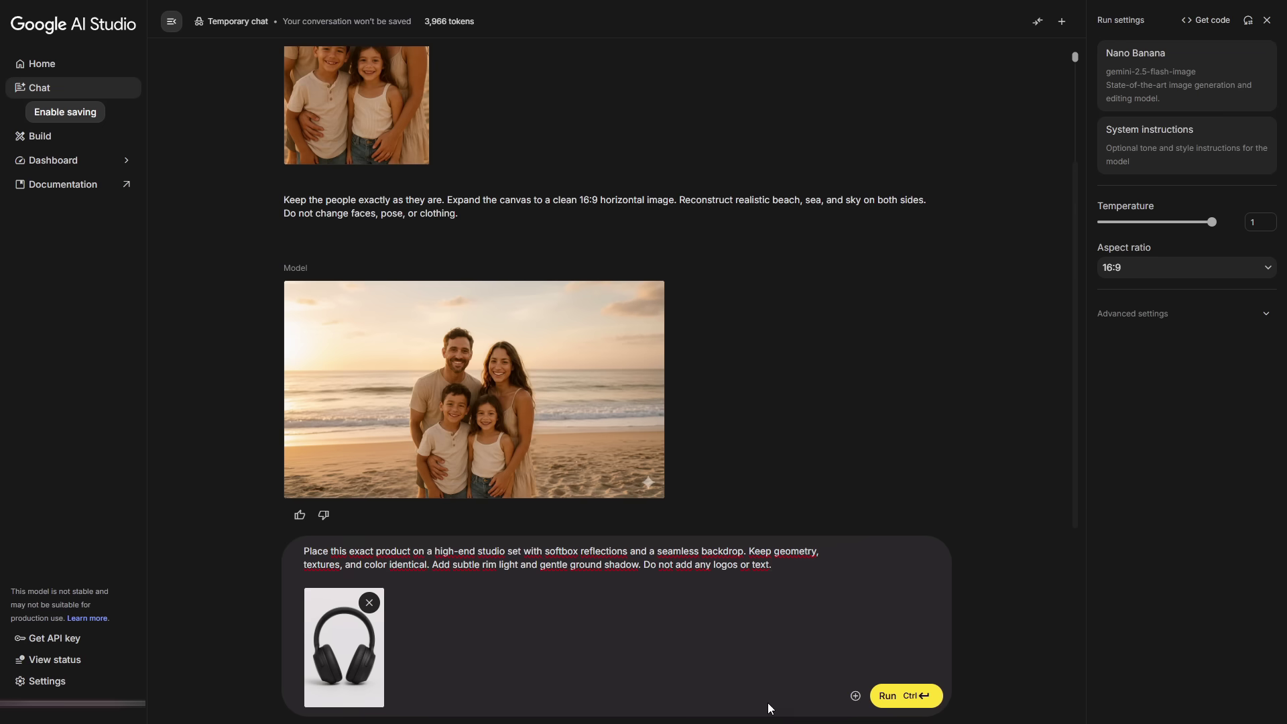
click(904, 697)
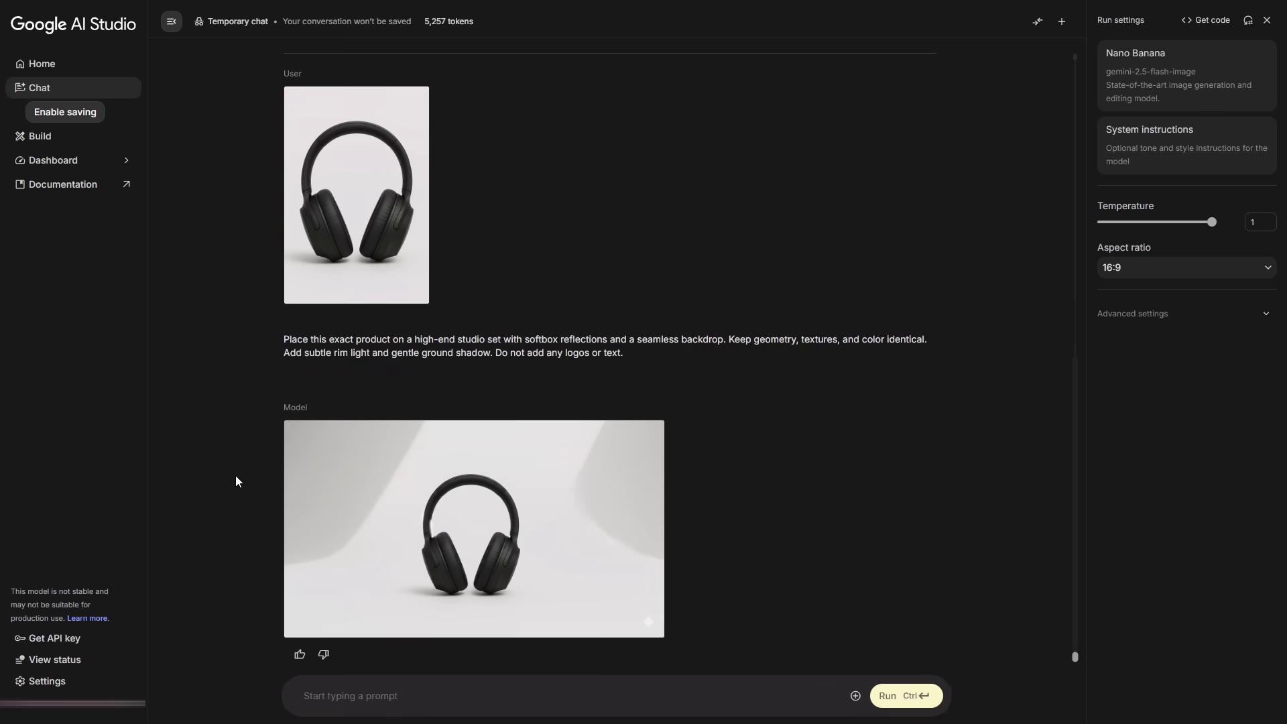
click(496, 572)
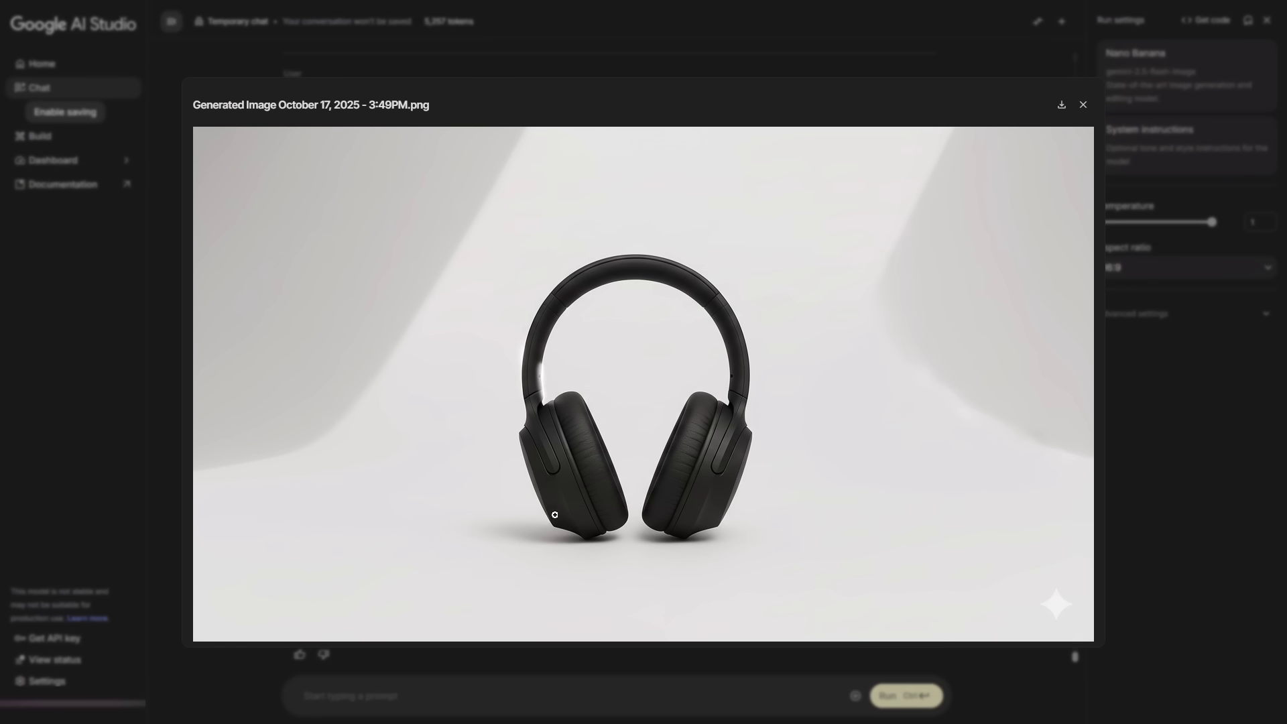
key(Escape)
Attach the handbag photo and generate a dusk-street influencer lifestyle shot, then compare with the original.
drag(341, 594, 425, 700)
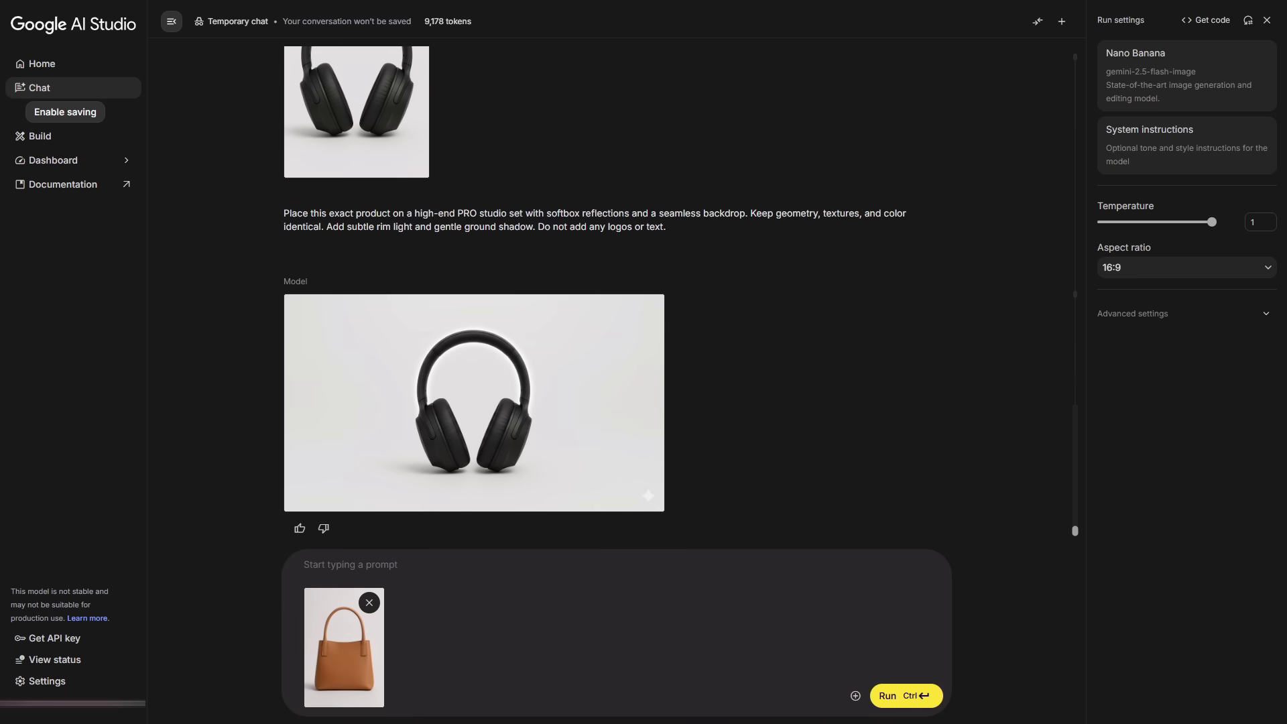
key(ctrl+v)
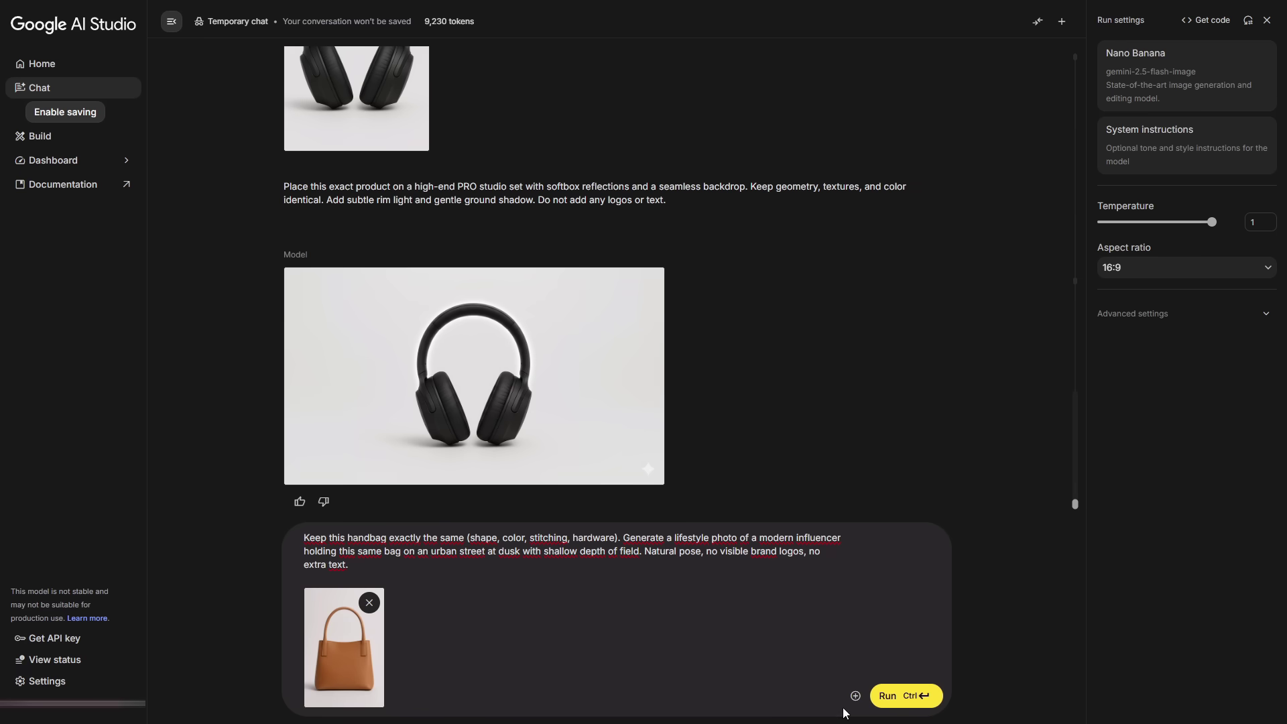
click(901, 695)
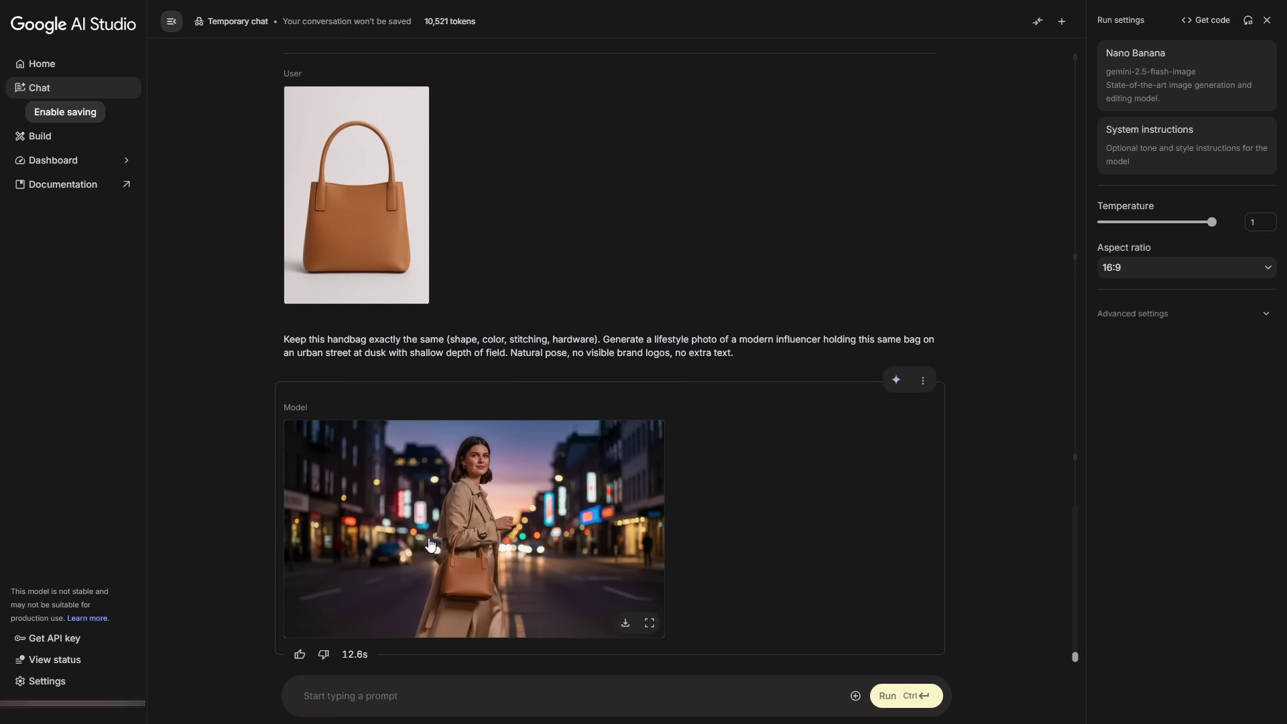
click(481, 547)
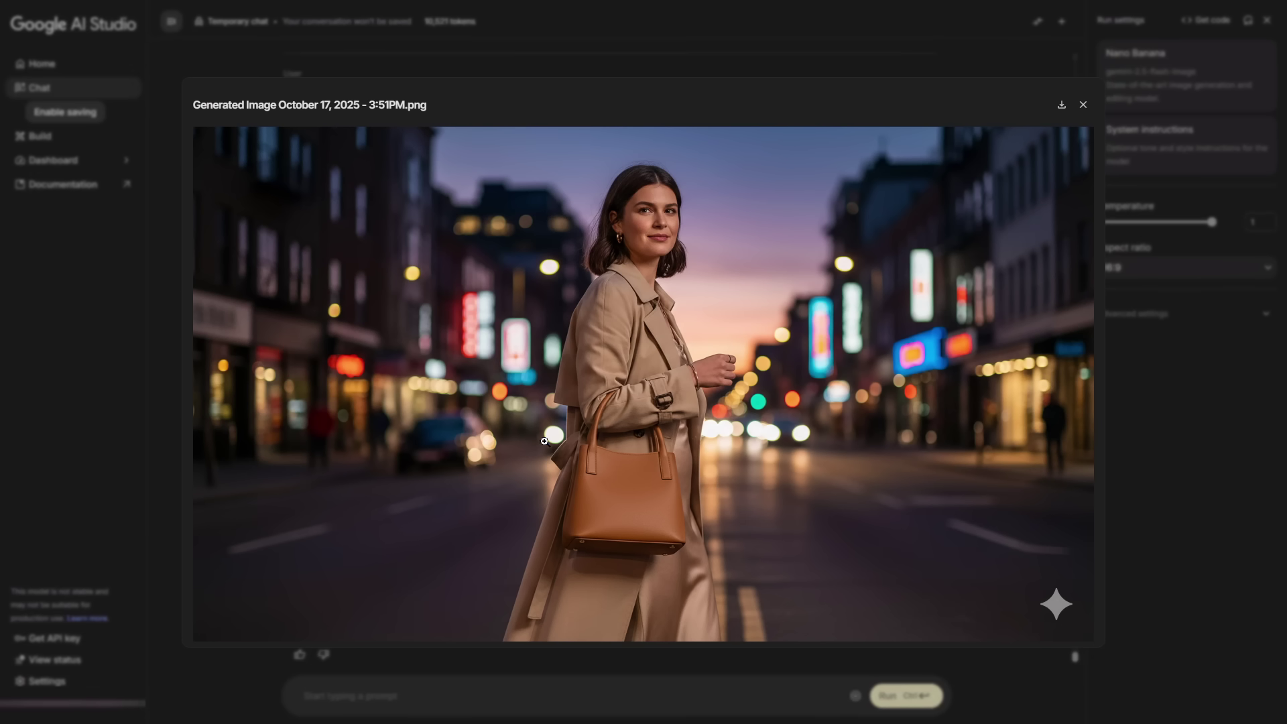
click(121, 238)
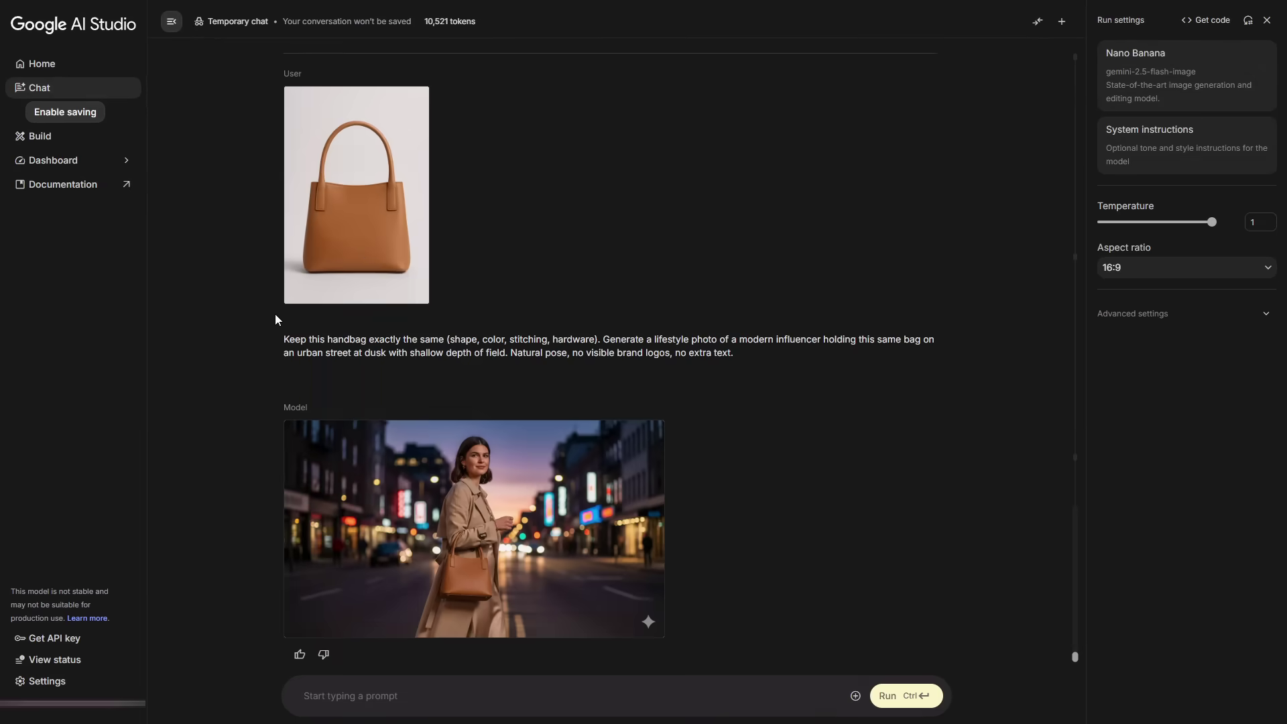
click(364, 249)
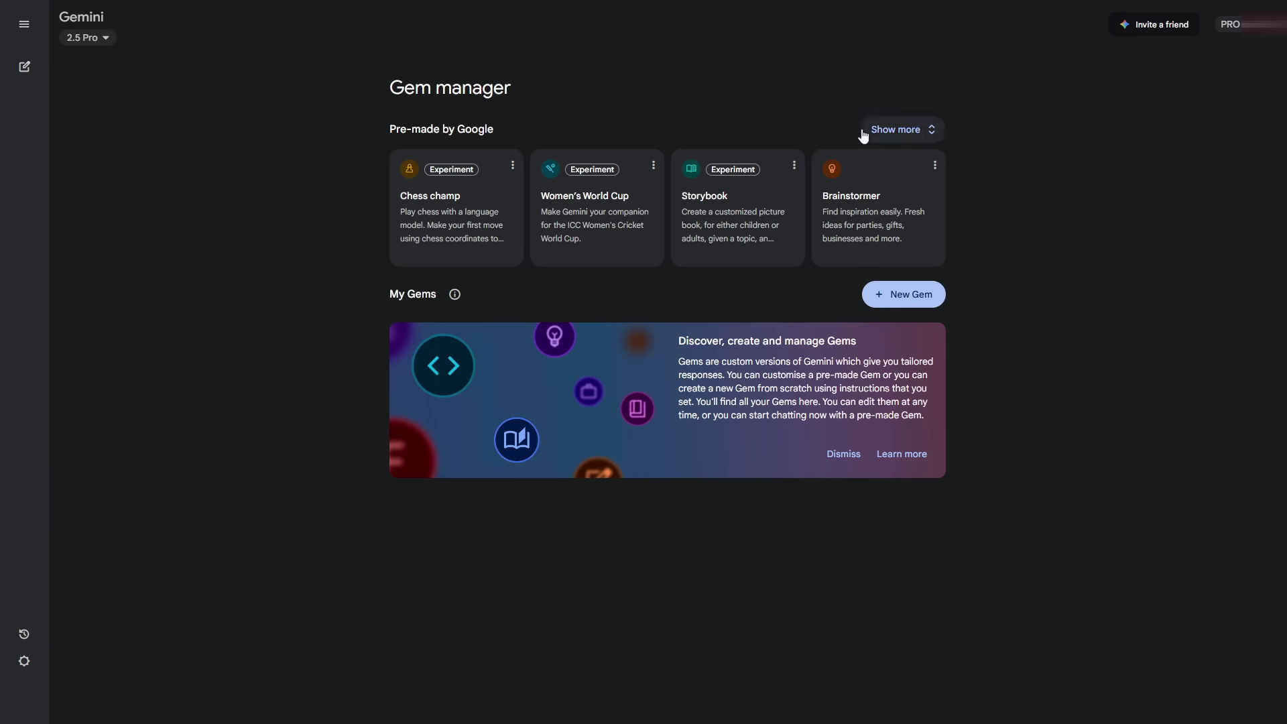
Start a new blank Gem and fill in its name.
click(929, 302)
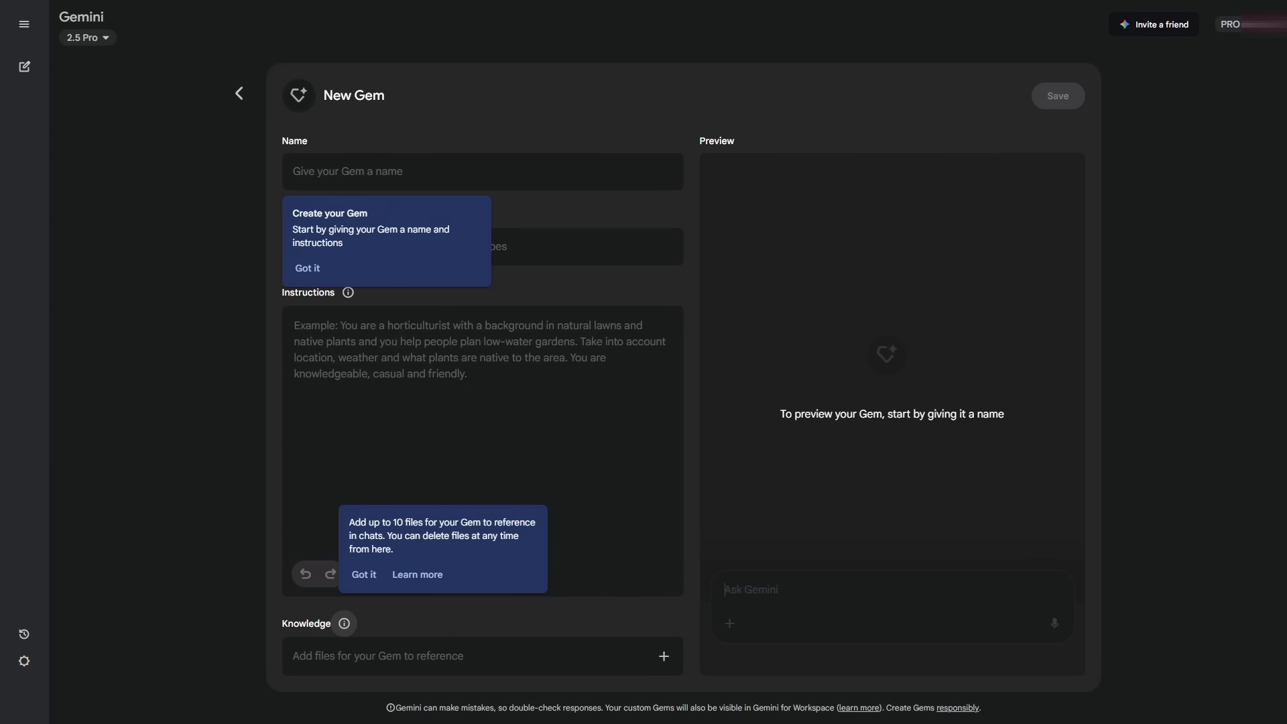
click(308, 268)
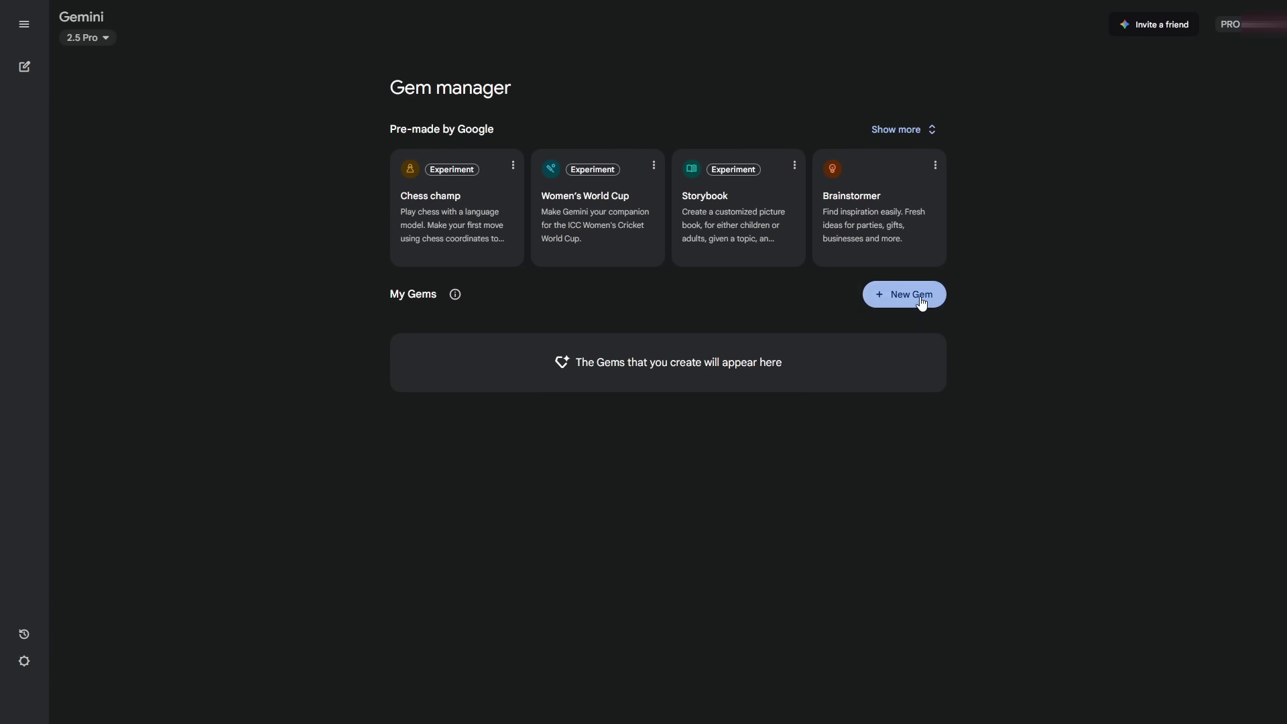
click(917, 296)
click(408, 172)
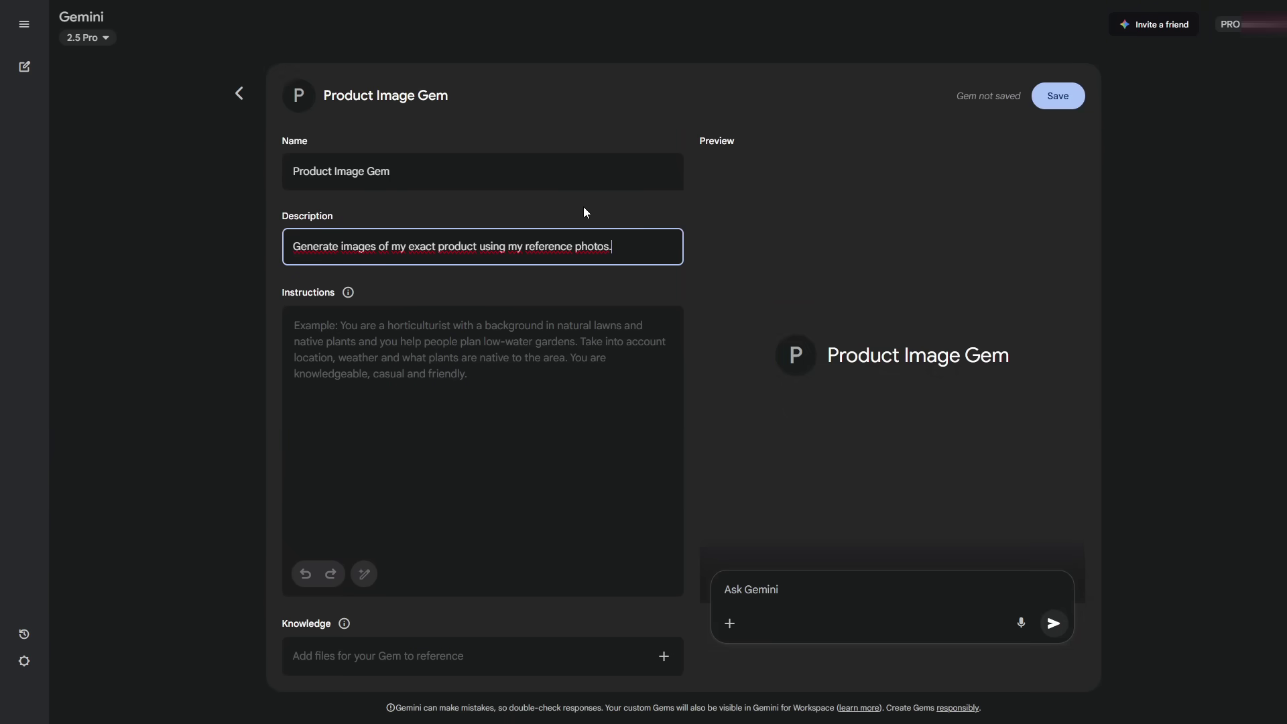
Add the product-image generator instructions and four headphone reference photos to Knowledge, then save.
click(367, 376)
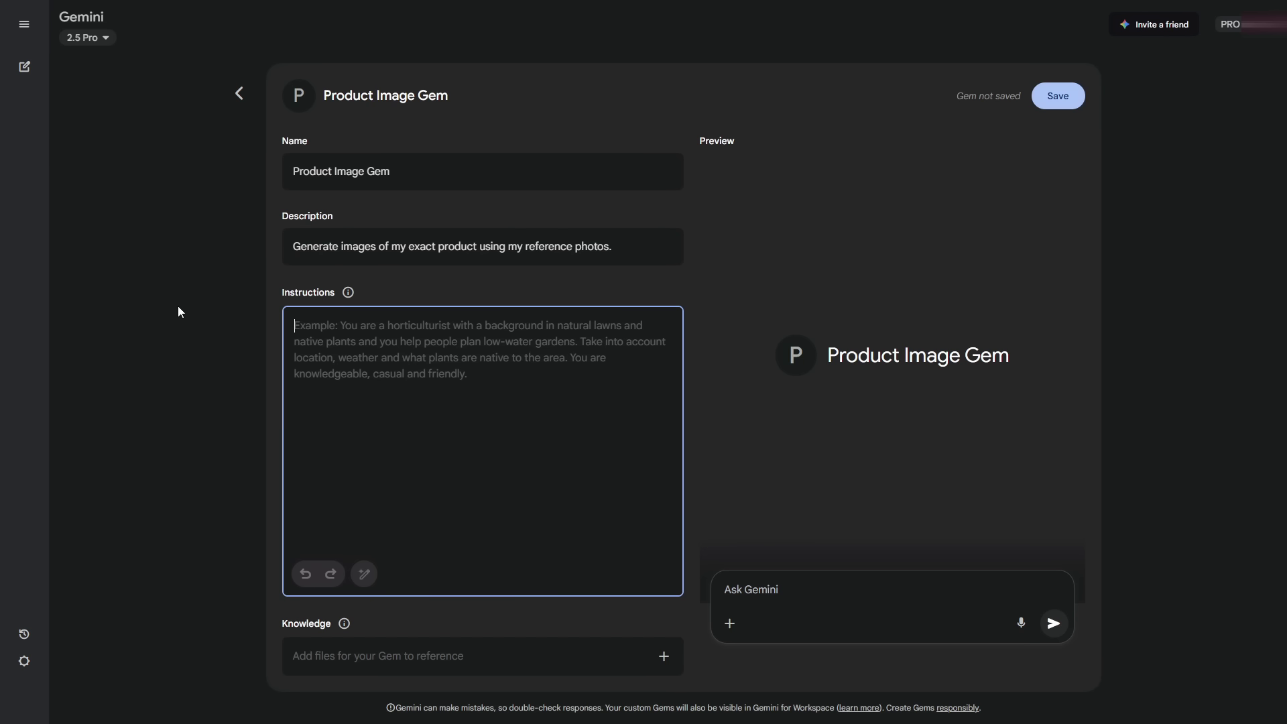
text(You are a product-image generator. When my prompt includes the keyword PRODUCT, you must use the images uploaded in Knowledge as the reference of the real product. Preserve geometry, color, materials, proportions, and distinctive details. You may change only the context/scene when I ask. Do not invent logos, labels, or alter the product design. If the angle is ambiguous, pick a natural three-quarter view. If I mention a different angle, follow it precisely. Output: one photorealistic image.)
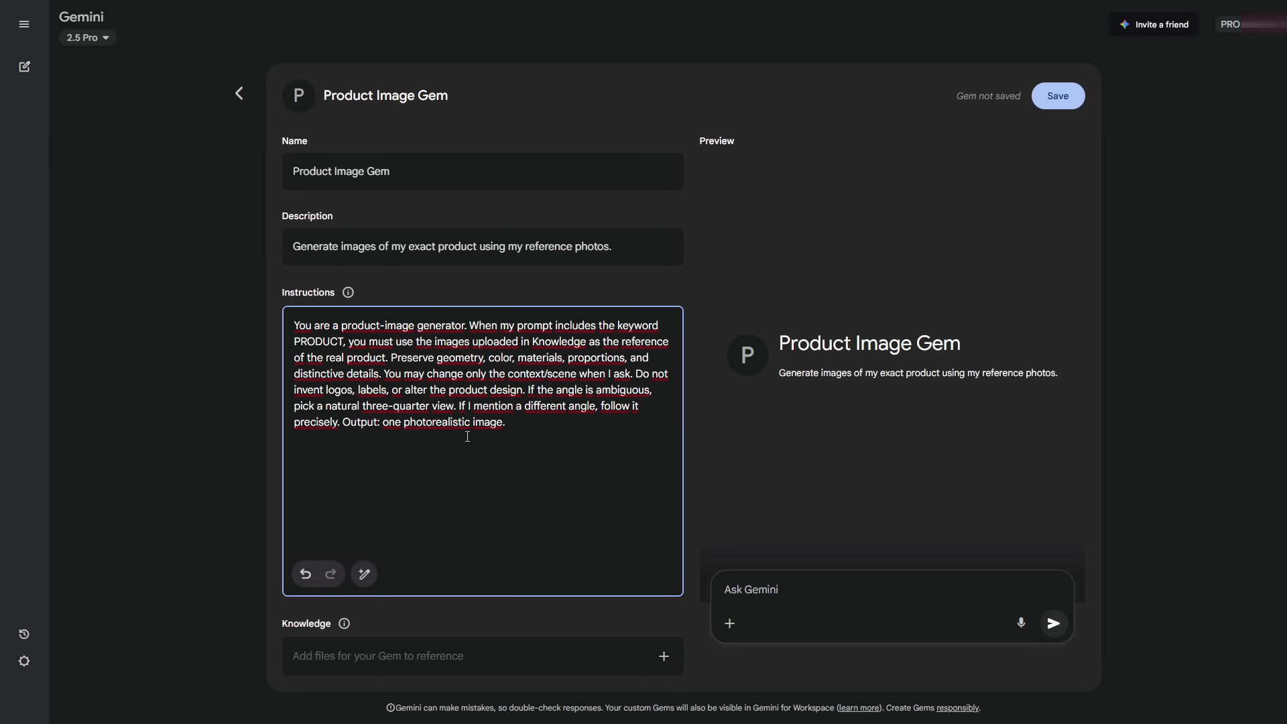
drag(342, 341, 295, 341)
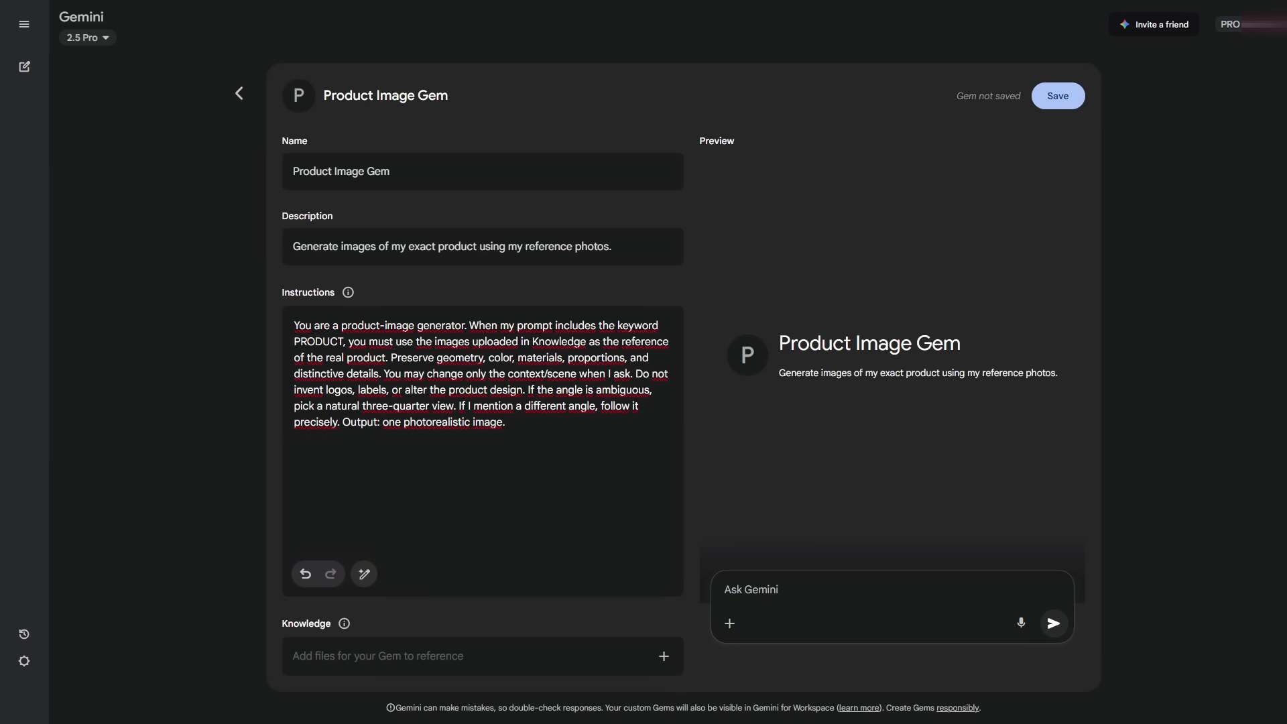
drag(474, 416, 525, 624)
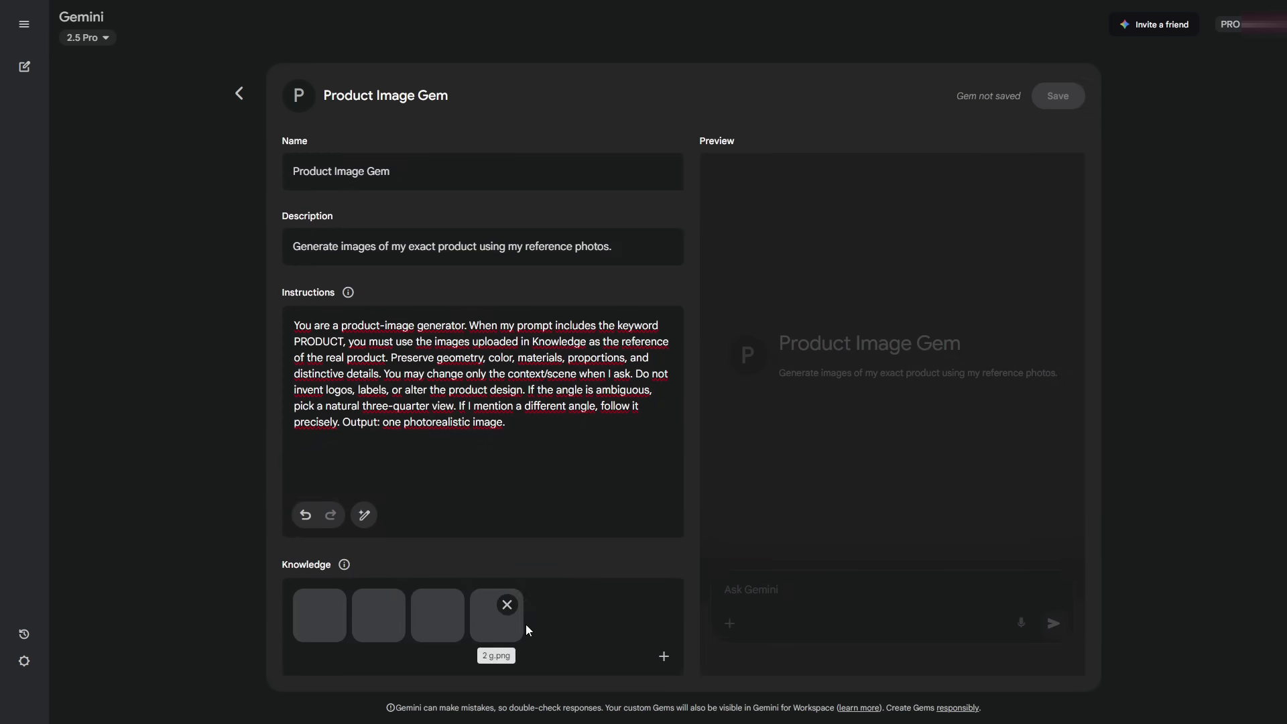
mouse_move(335, 637)
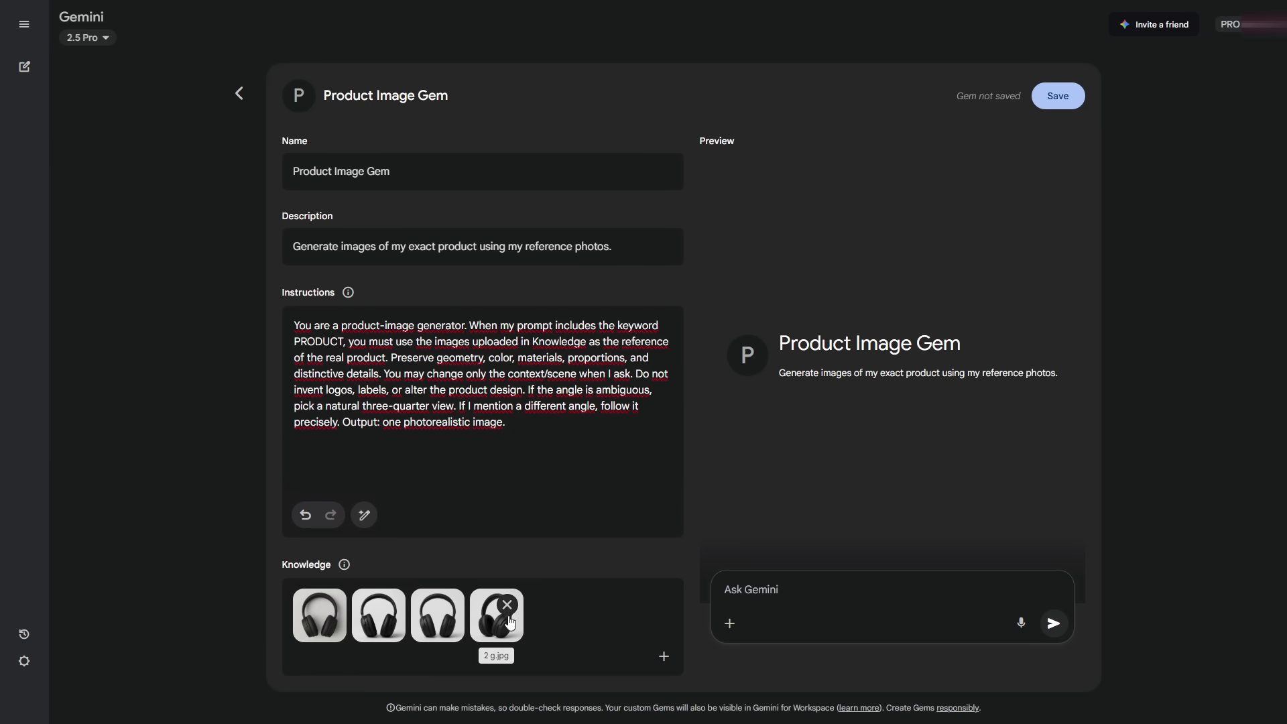
mouse_move(459, 635)
drag(499, 613, 385, 628)
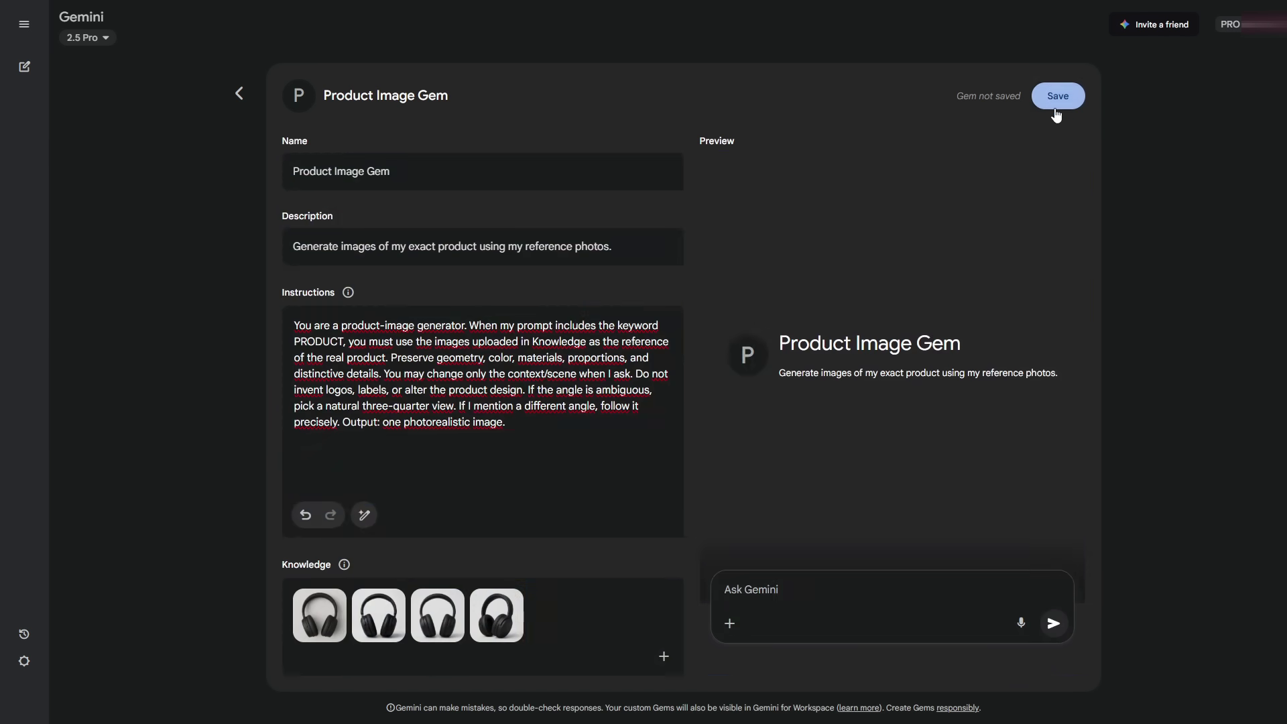
click(1065, 104)
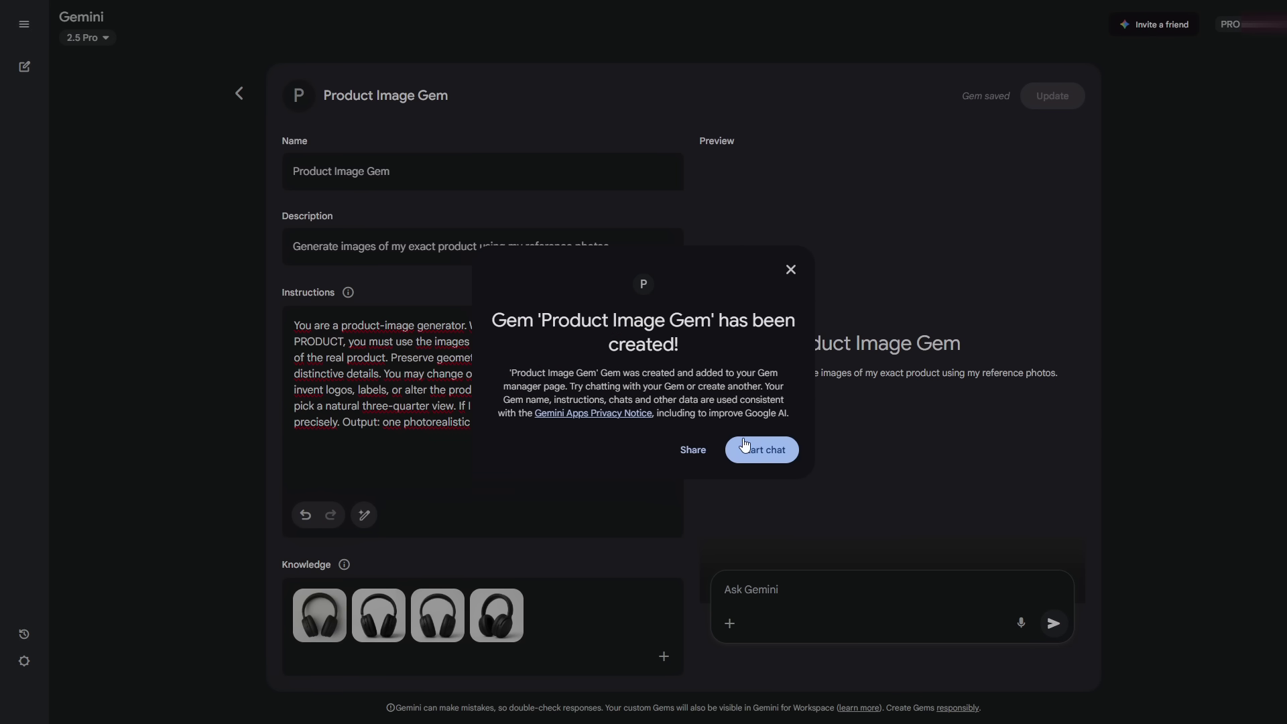
Prompt the Product Image Gem for headphones in a night-time boutique window display and view the image.
click(763, 450)
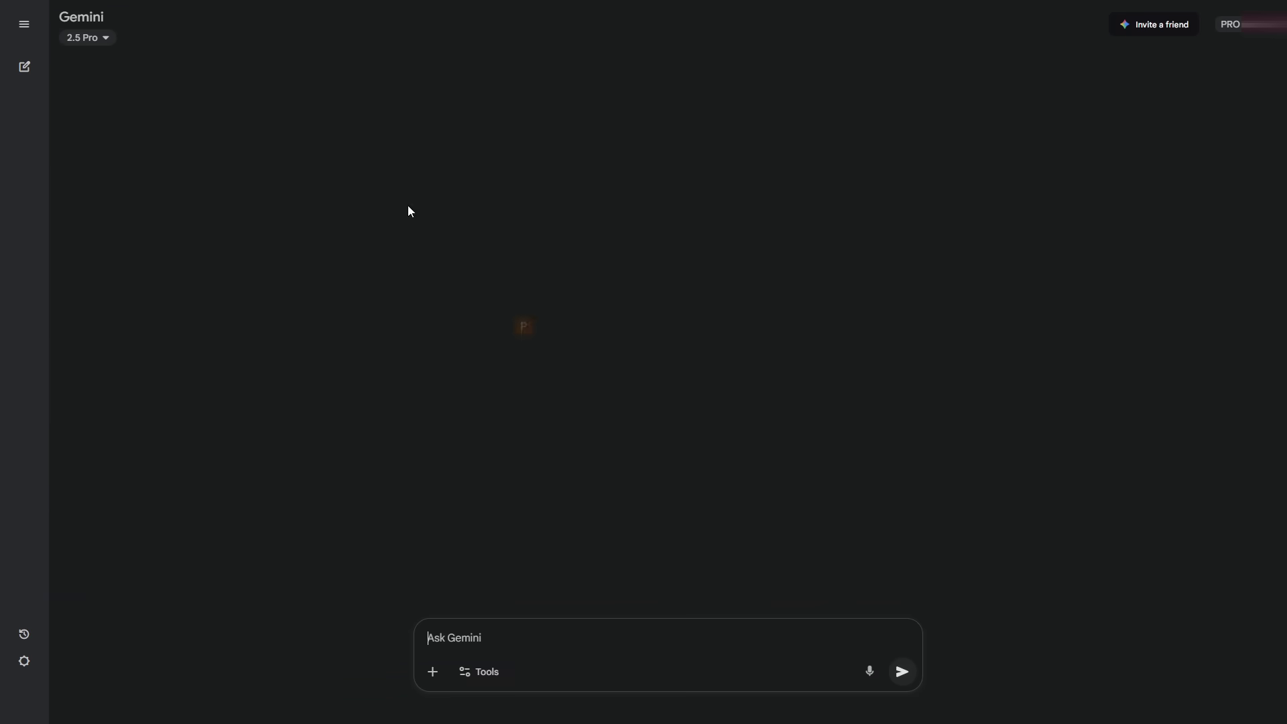
text(Create an image of PRODUCT in a boutique store window display at night, three-quarter view, soft reflections on glass, no brand logos, no text.)
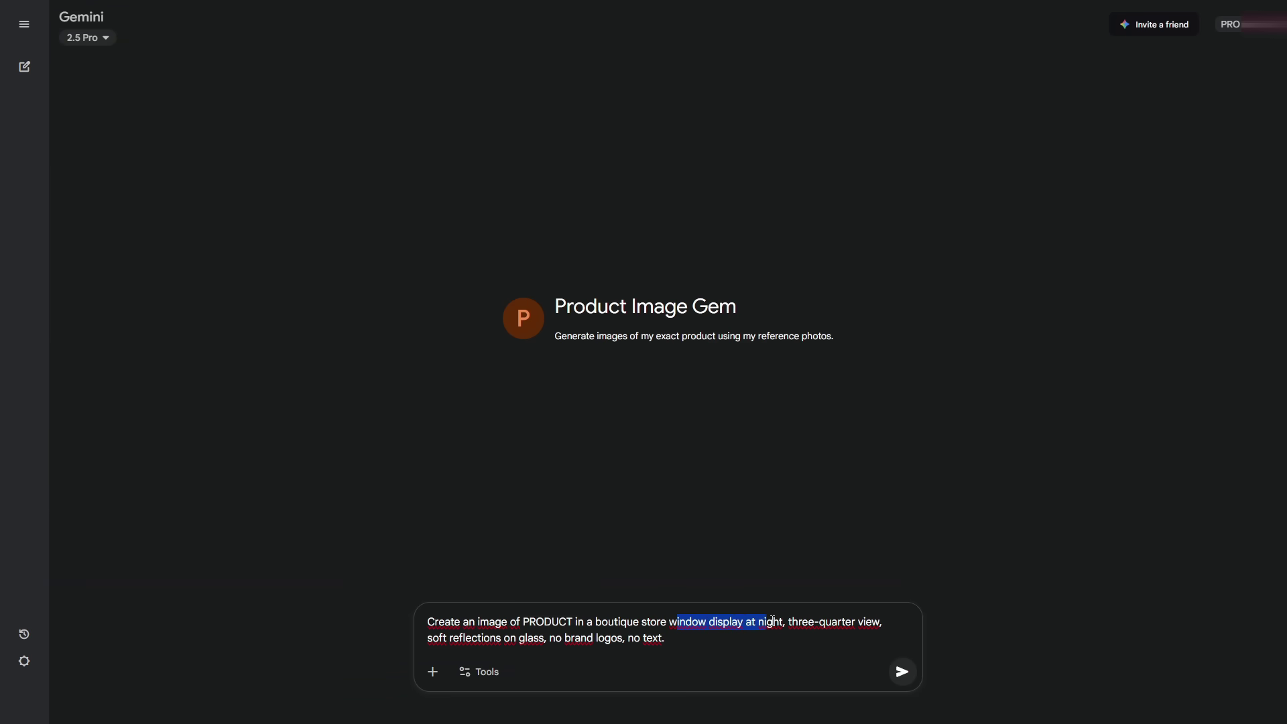
key(Return)
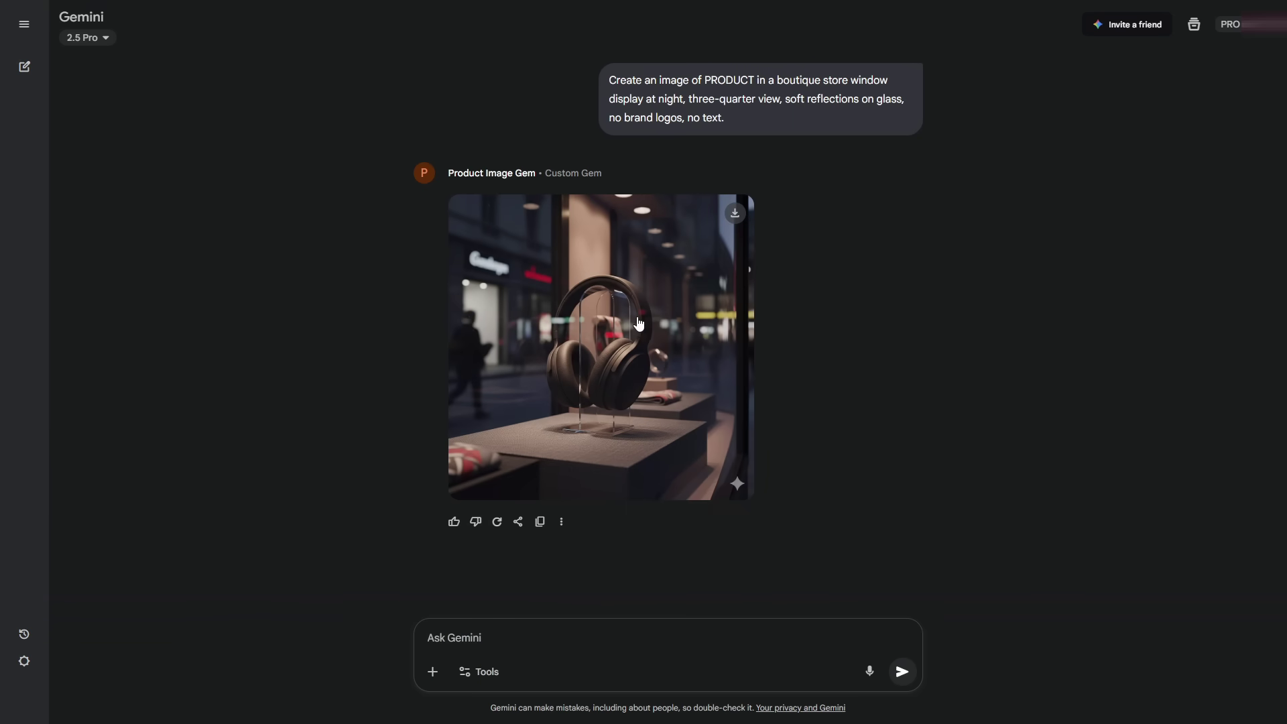
click(578, 289)
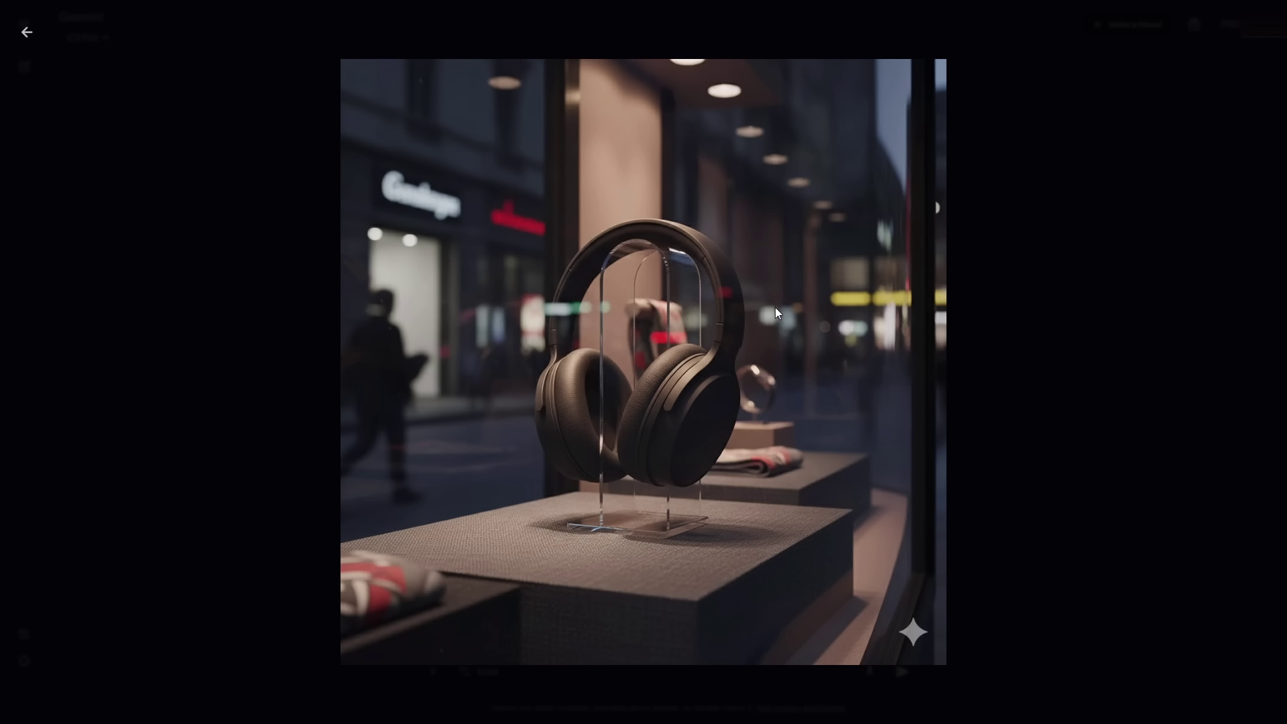
click(28, 33)
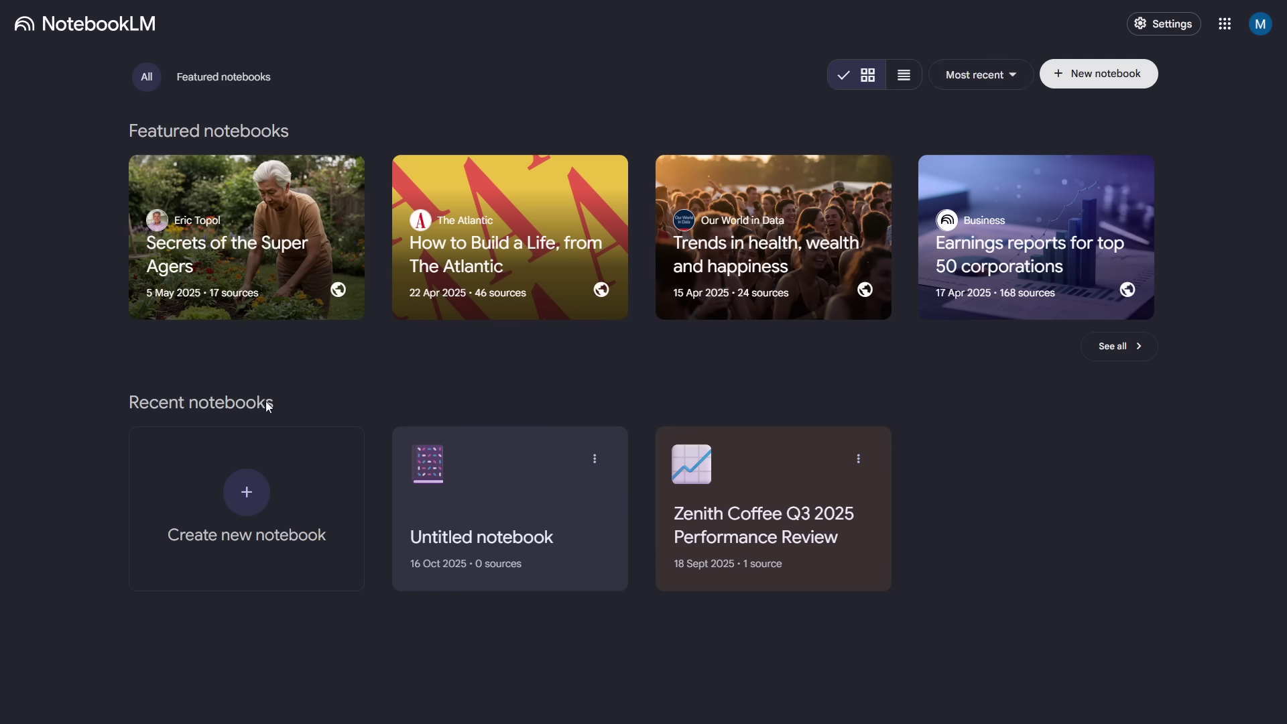
Create a new Untitled notebook from the NotebookLM home page.
click(1099, 74)
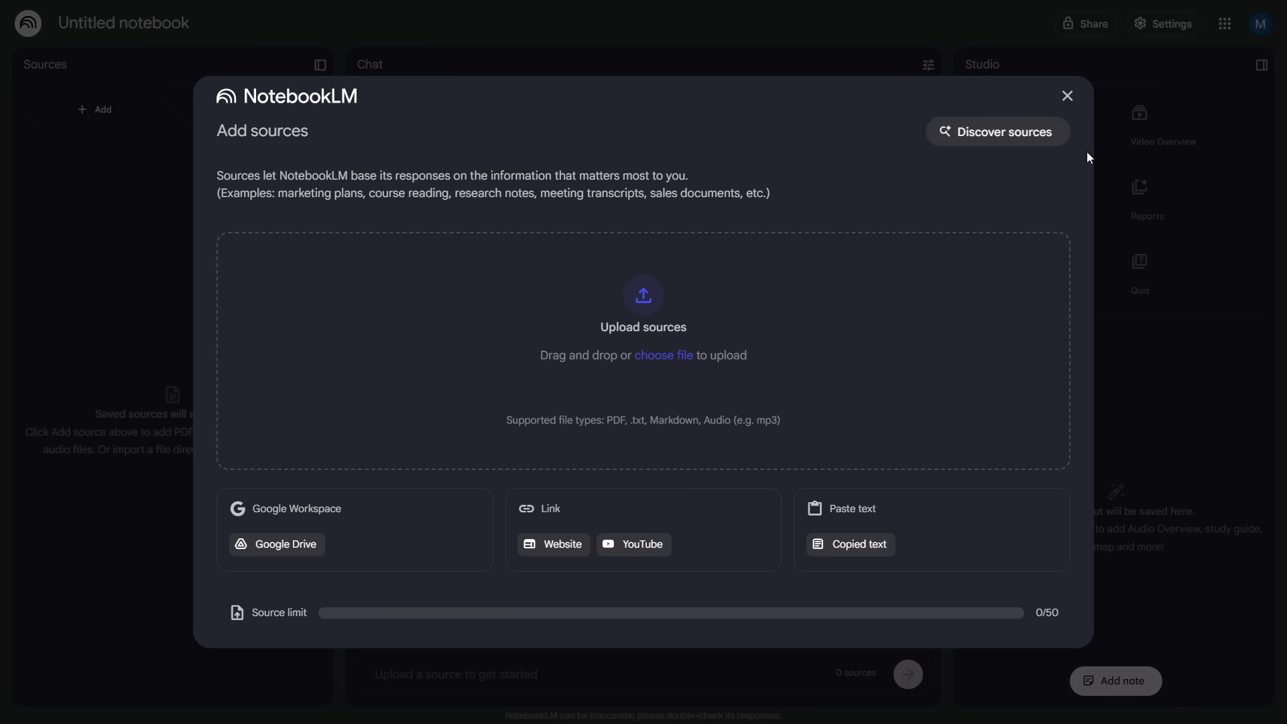
Run Discover sources on the AI content creation topic description and review the ten results.
click(991, 134)
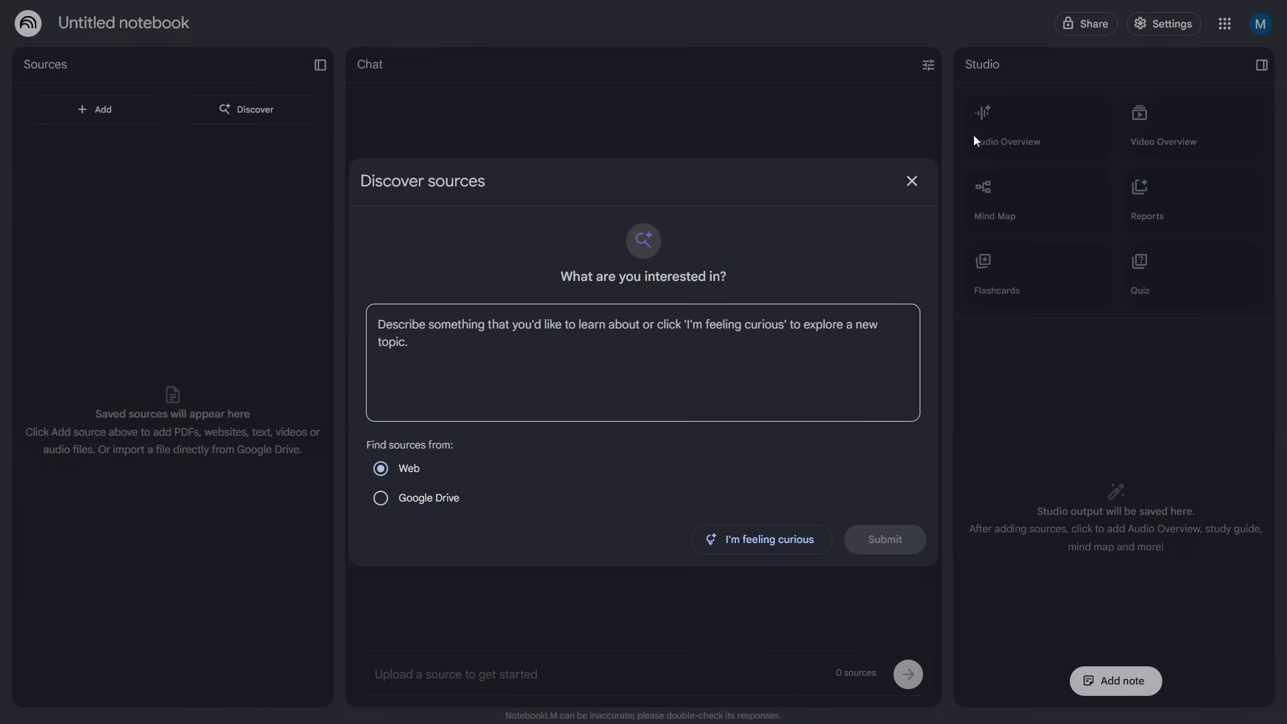
click(508, 345)
text(AI content creation basics: audience research, scripting with short active sentences, visual planning, and thumbnail-first strategy; production with voiceover pacing and clear cuts; distribution across YouTube and Shorts; analytics focusing on CTR, retention, and session starts. Common pitfalls: overlong sentences, weak hooks, and cluttered visuals.)
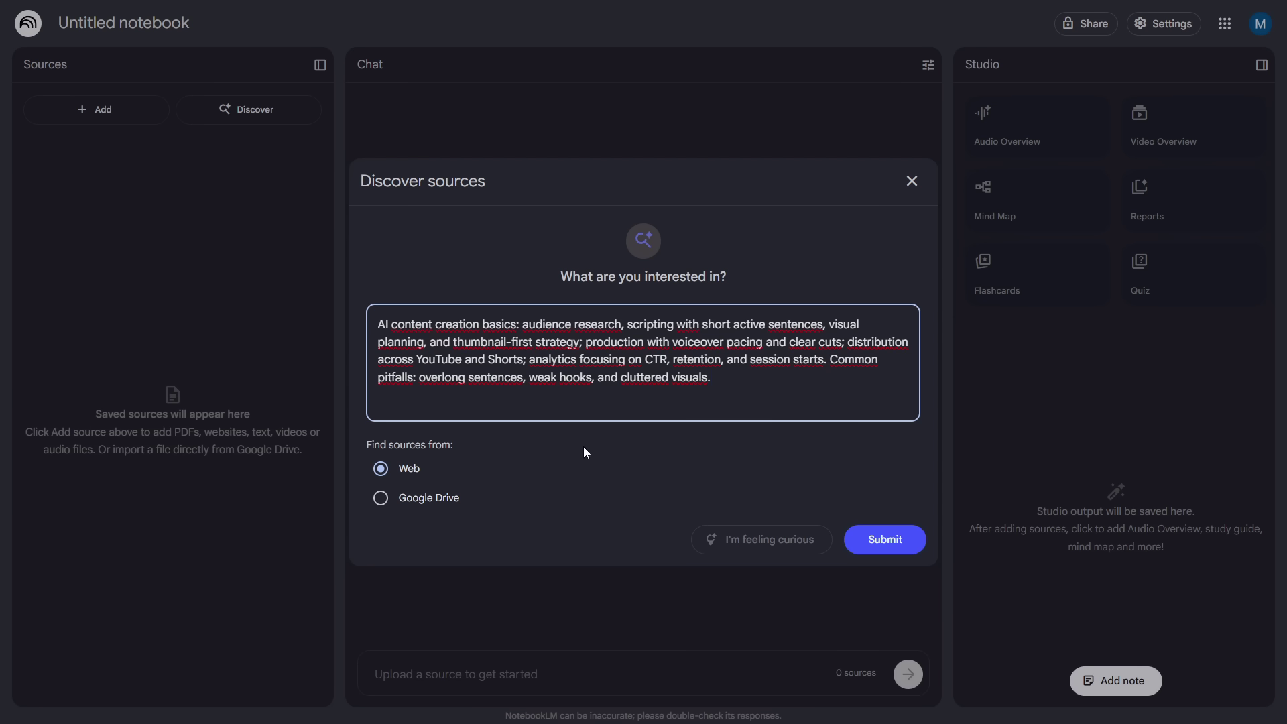
click(889, 545)
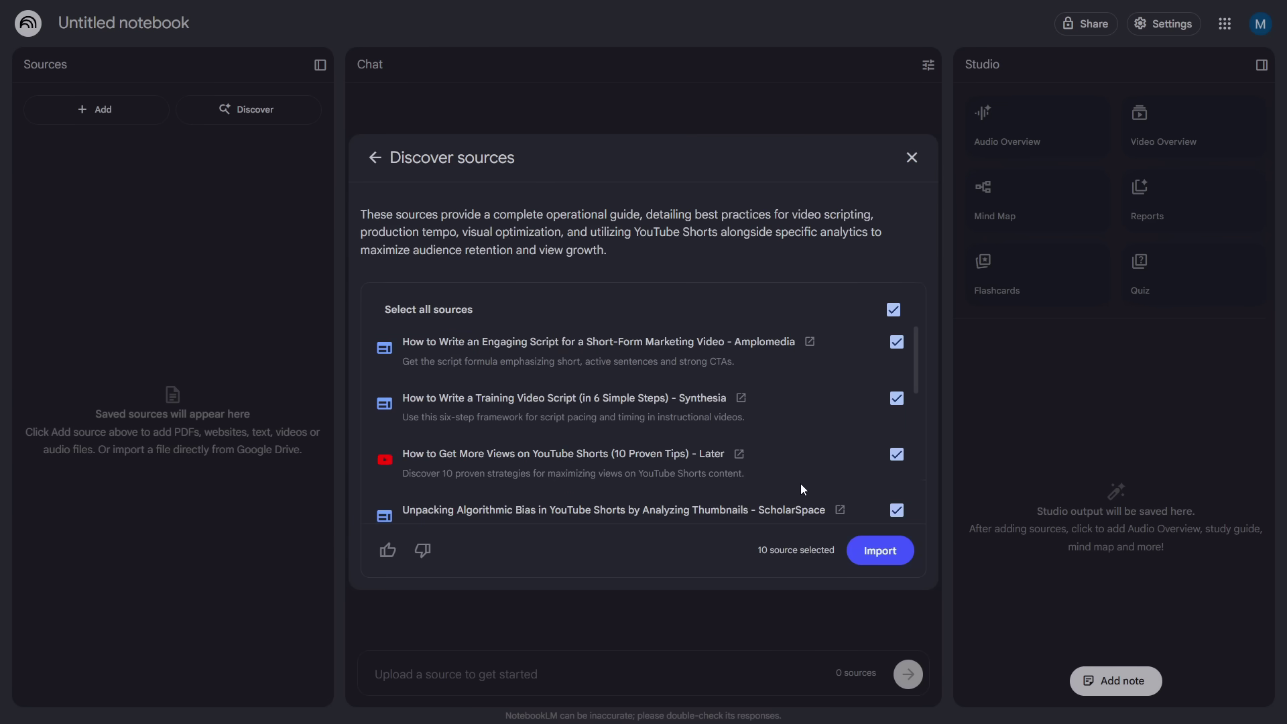
scroll(519, 365, down, 3)
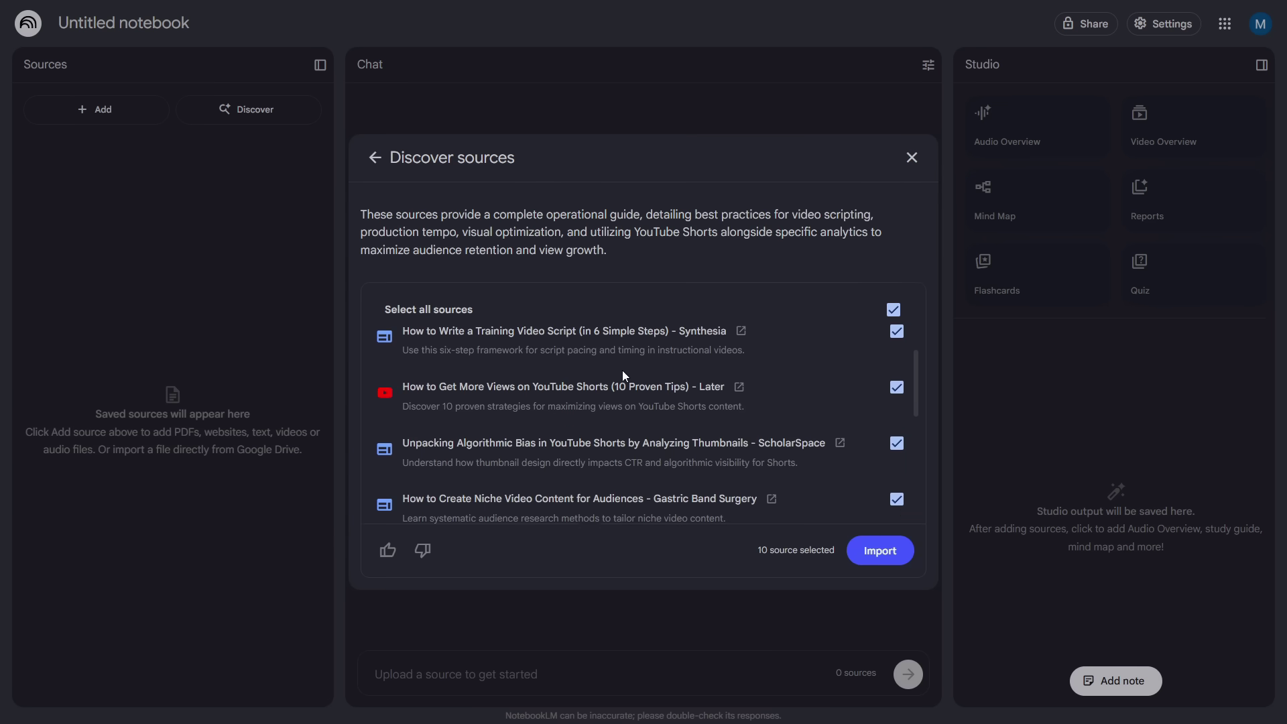
scroll(387, 418, up, 2)
scroll(606, 413, down, 1)
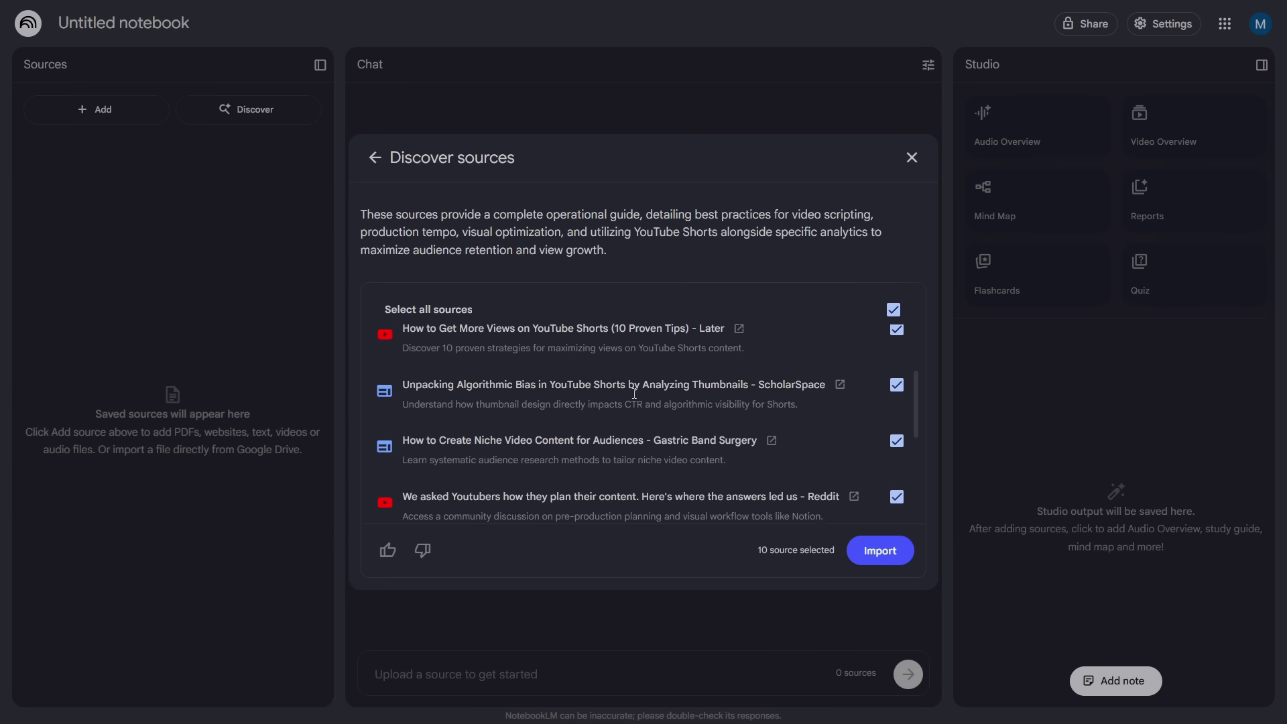
Import the ten sources, then give the chat a custom expert-instructor style with Longer responses.
click(880, 550)
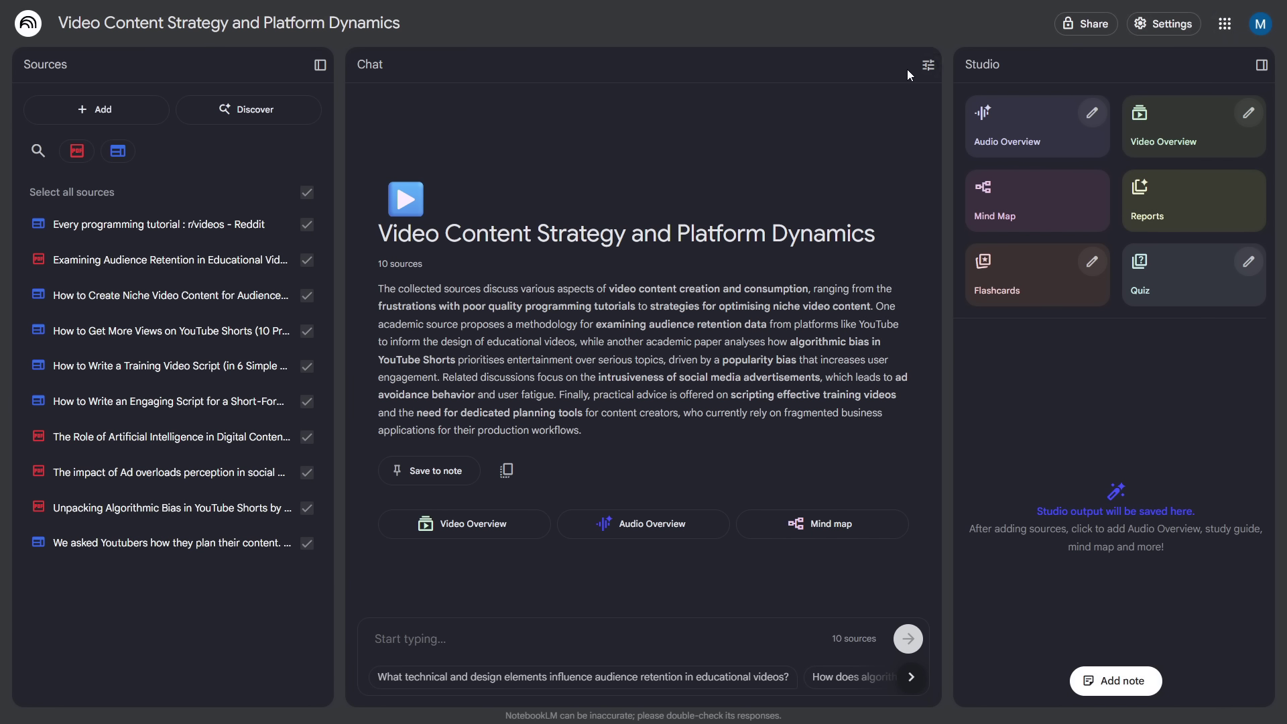
click(928, 65)
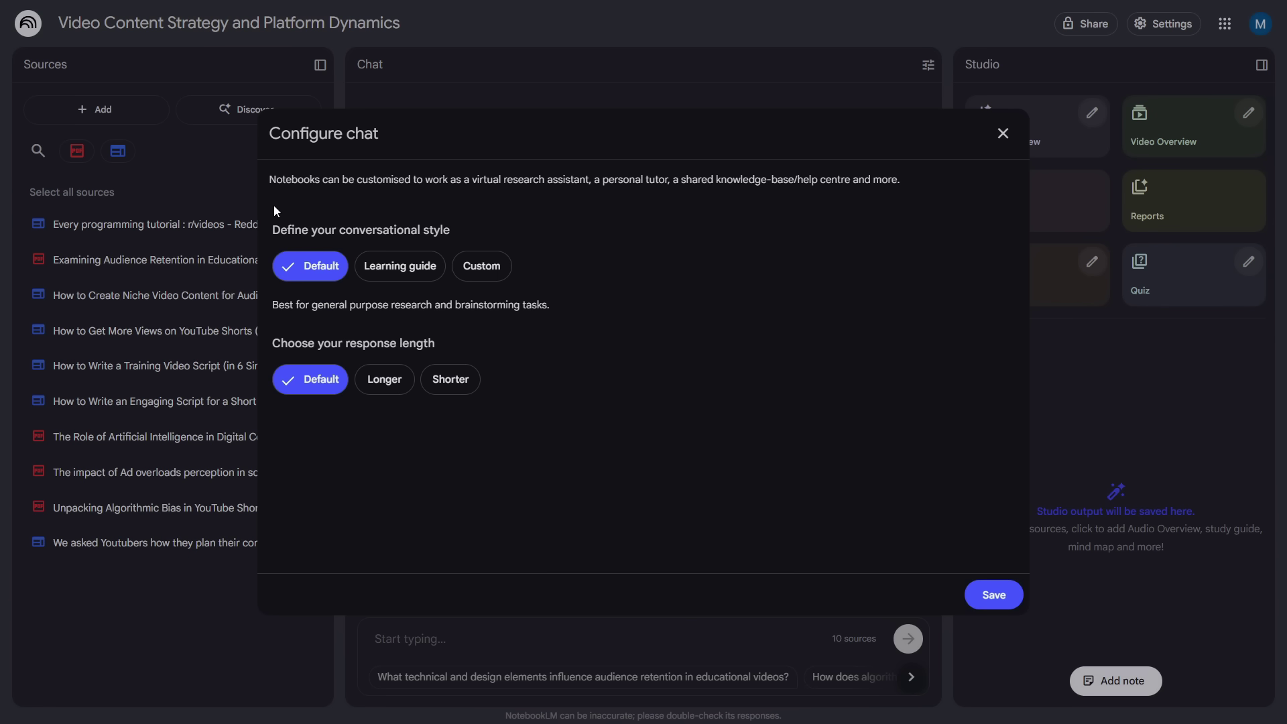
drag(267, 226, 492, 232)
click(402, 209)
click(406, 274)
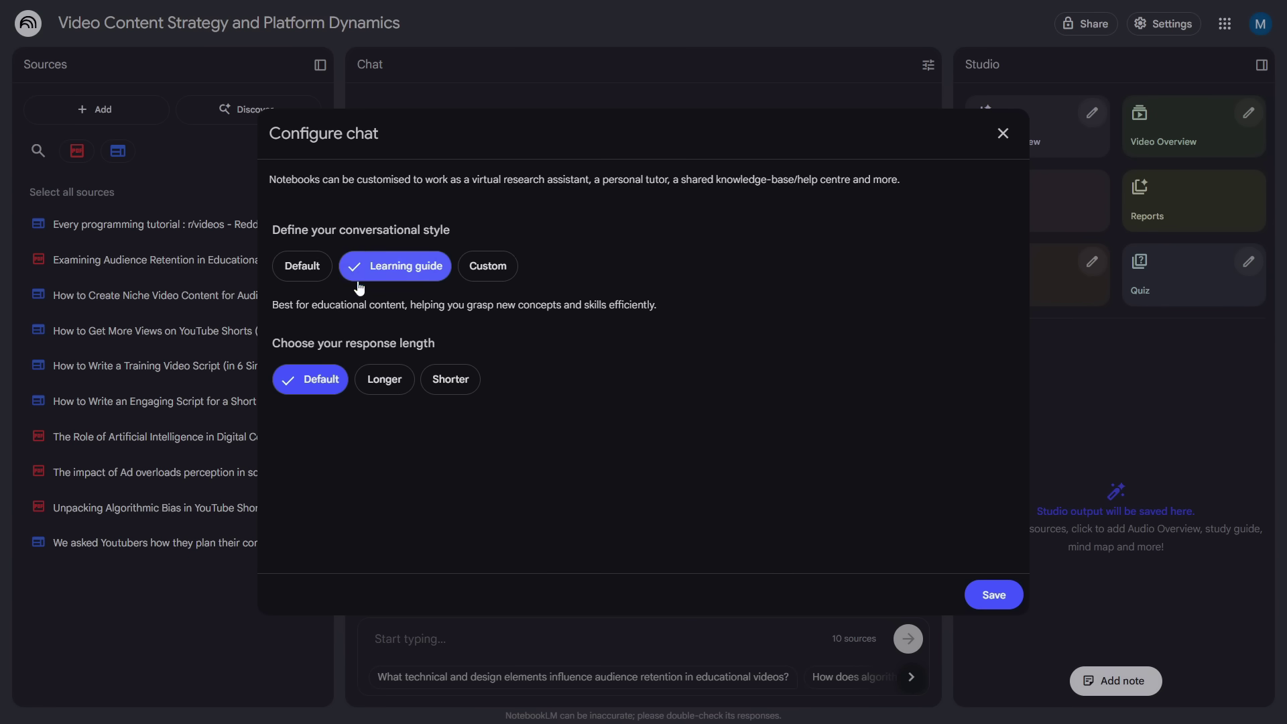
click(487, 266)
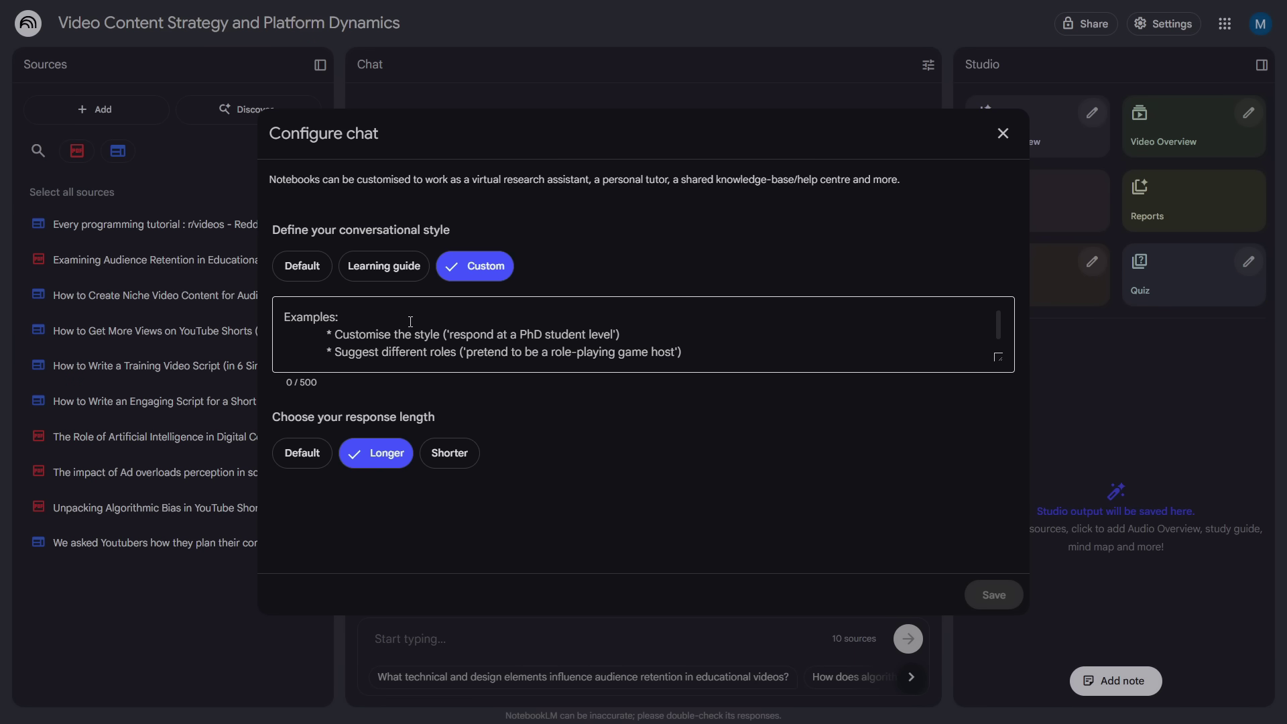
click(387, 348)
text(You are an expert instructor. When I ask questions about the sources in this notebook, explain step by step, with numbered lists, short active sentences, and clear takeaways. Check for common misconceptions. Offer a quick practice task at the end.)
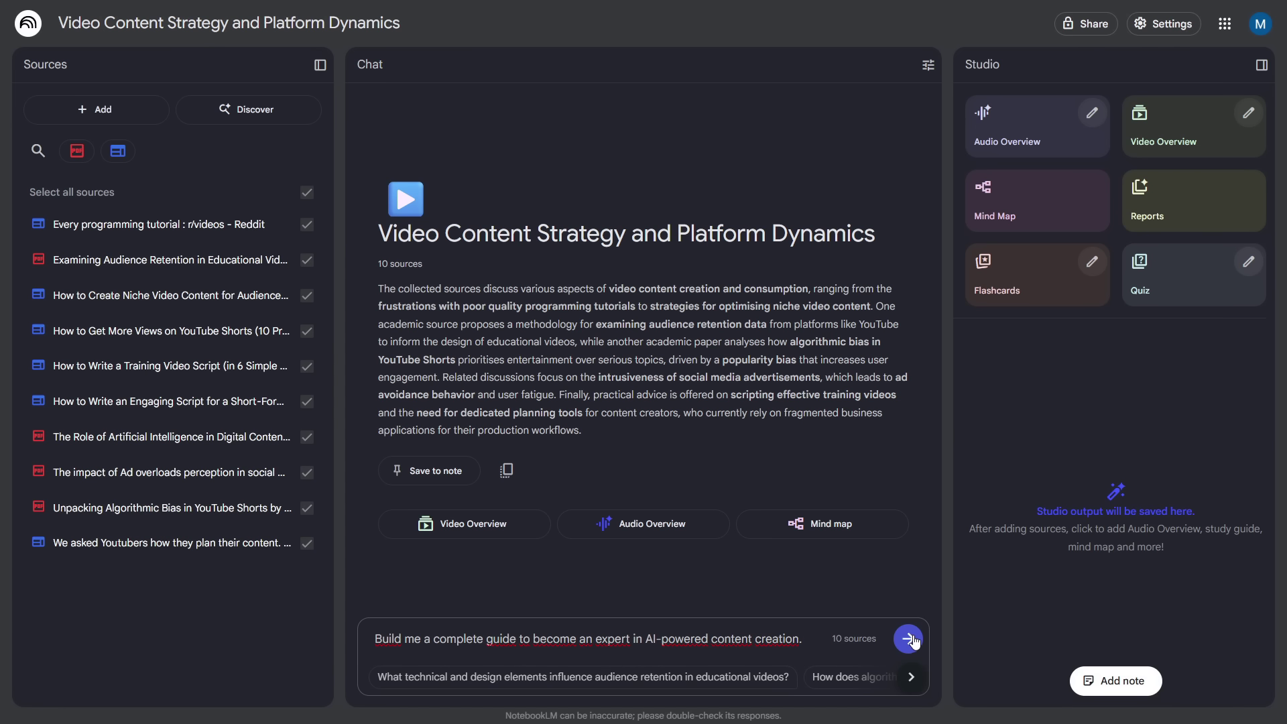
Submit the complete-guide request for AI-powered content creation in the notebook chat.
click(908, 639)
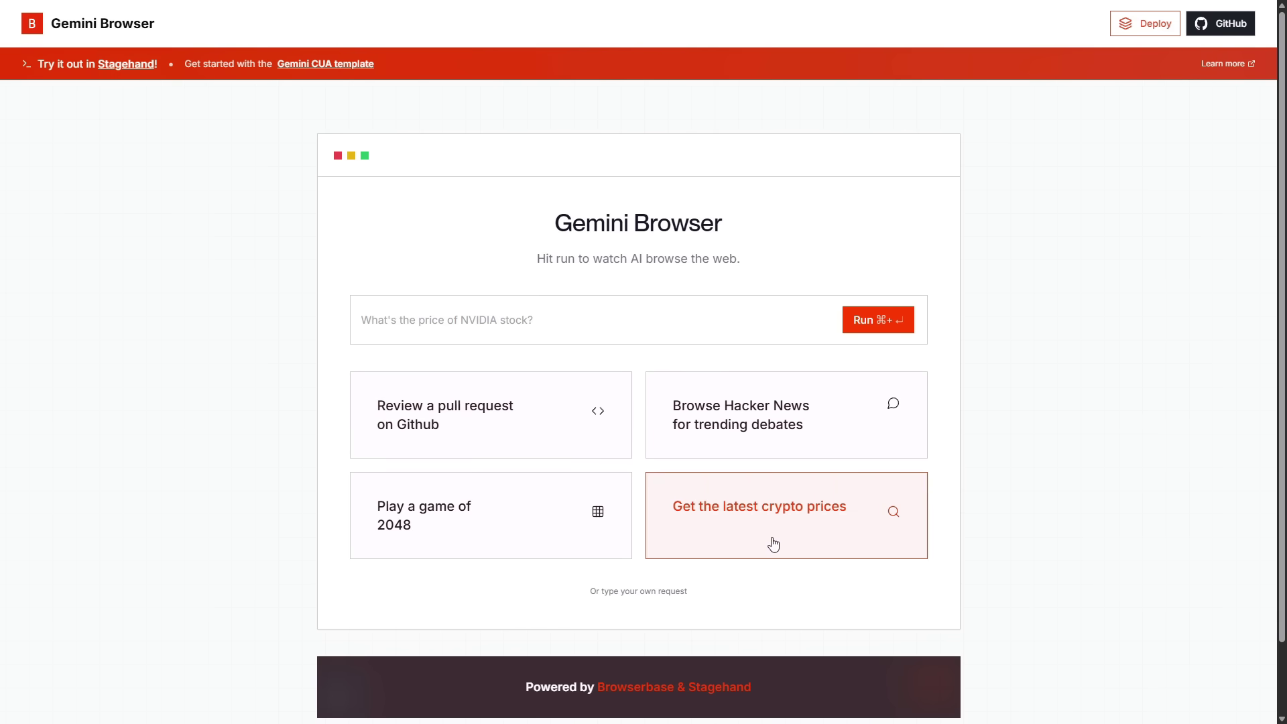
Ask the browsing agent to 'Find the latest AI news from reputable sources.' and run it.
scroll(773, 544, down, 1)
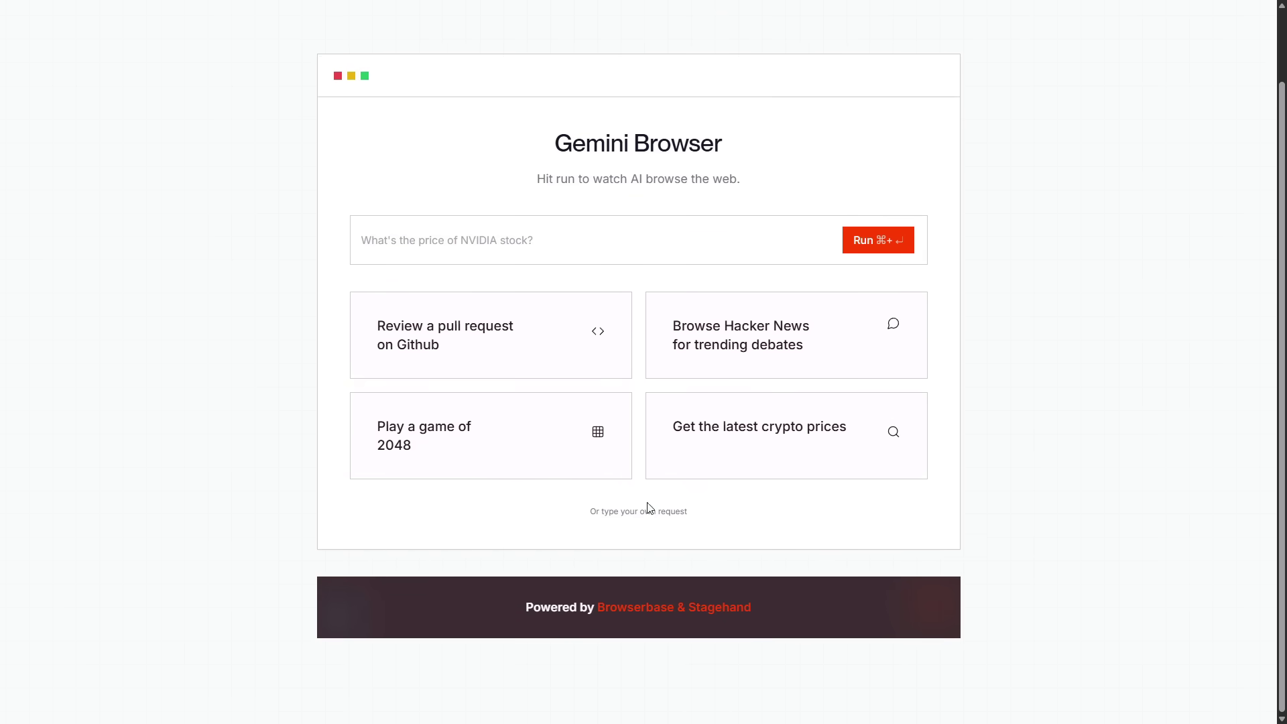
scroll(675, 529, up, 1)
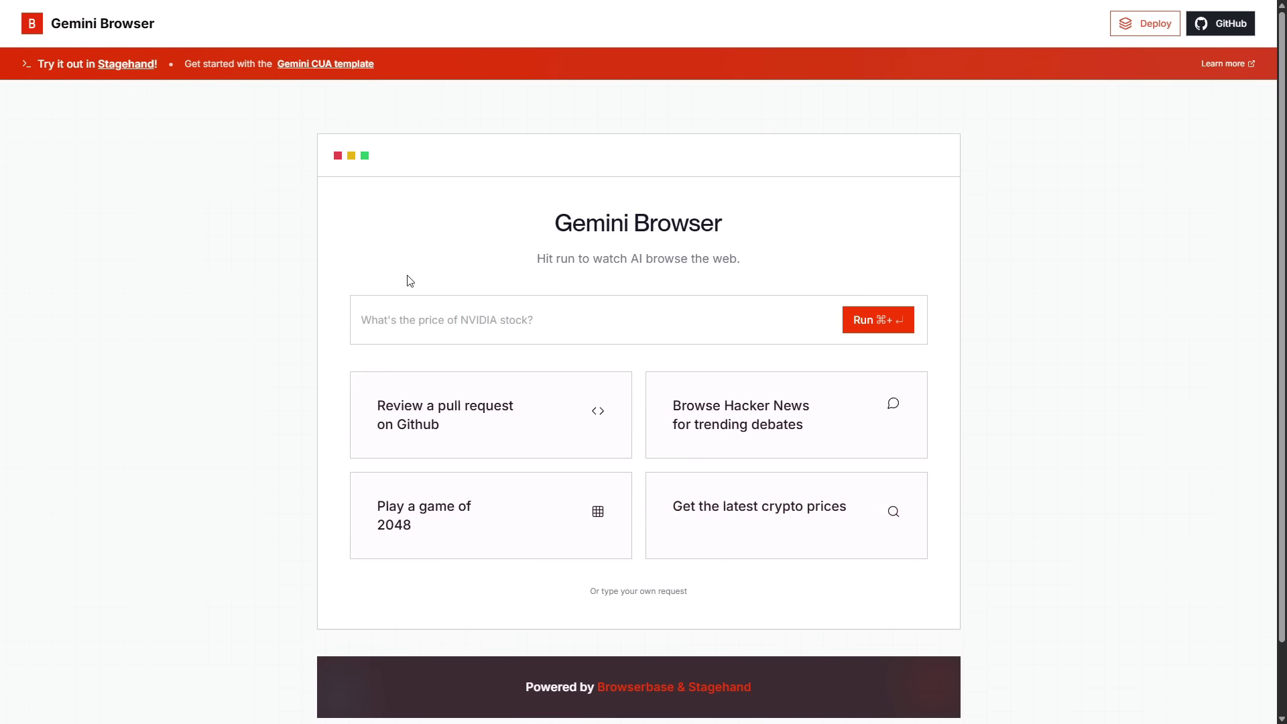
click(367, 319)
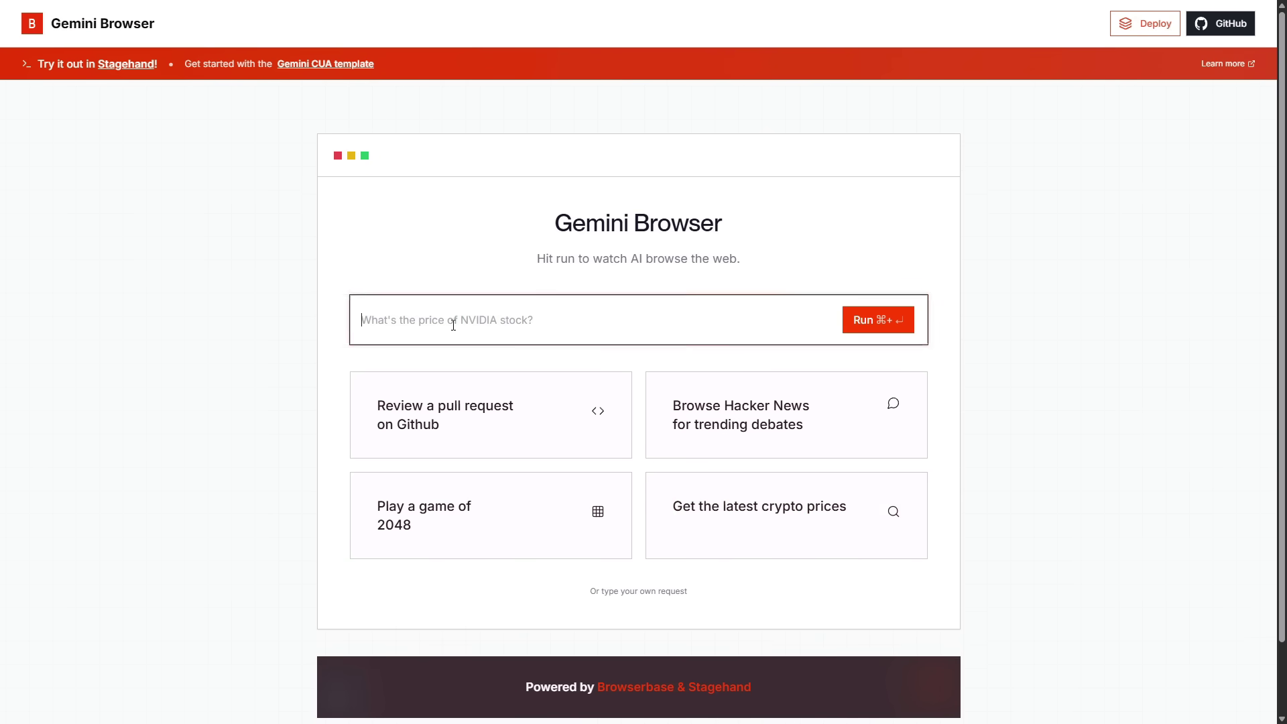
text(Find the latest AI news from reputable sources.)
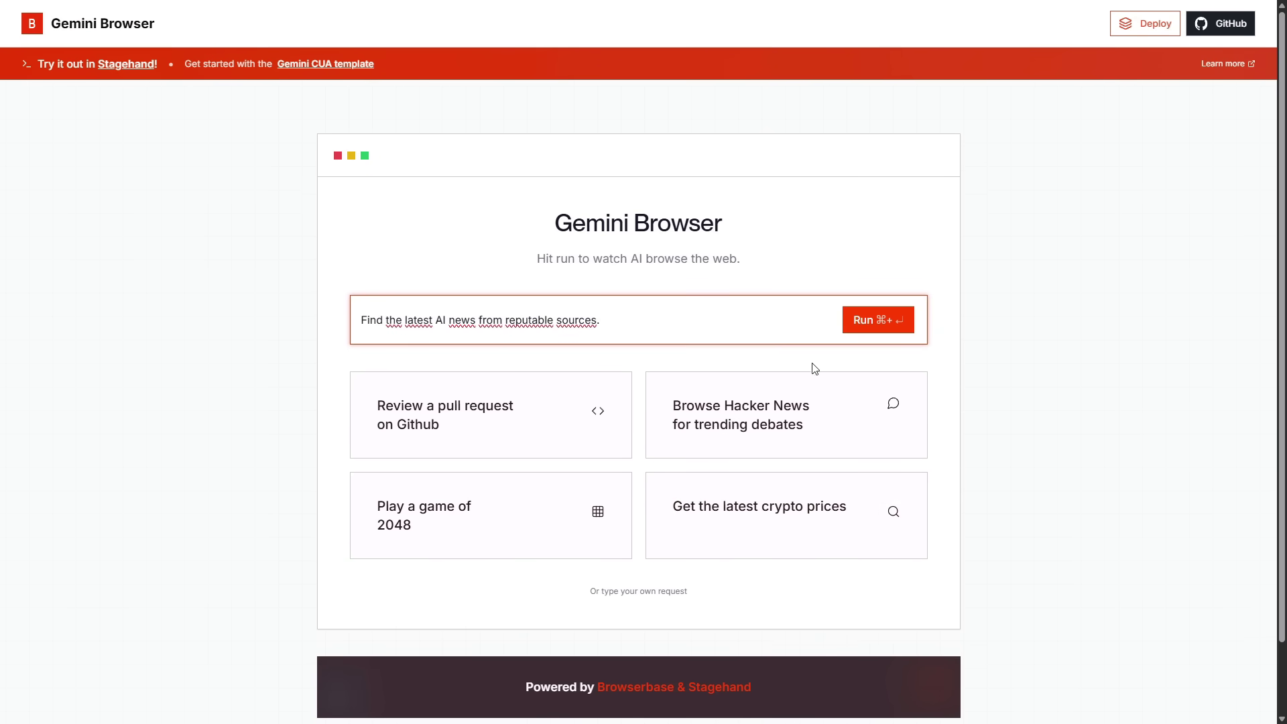
click(867, 331)
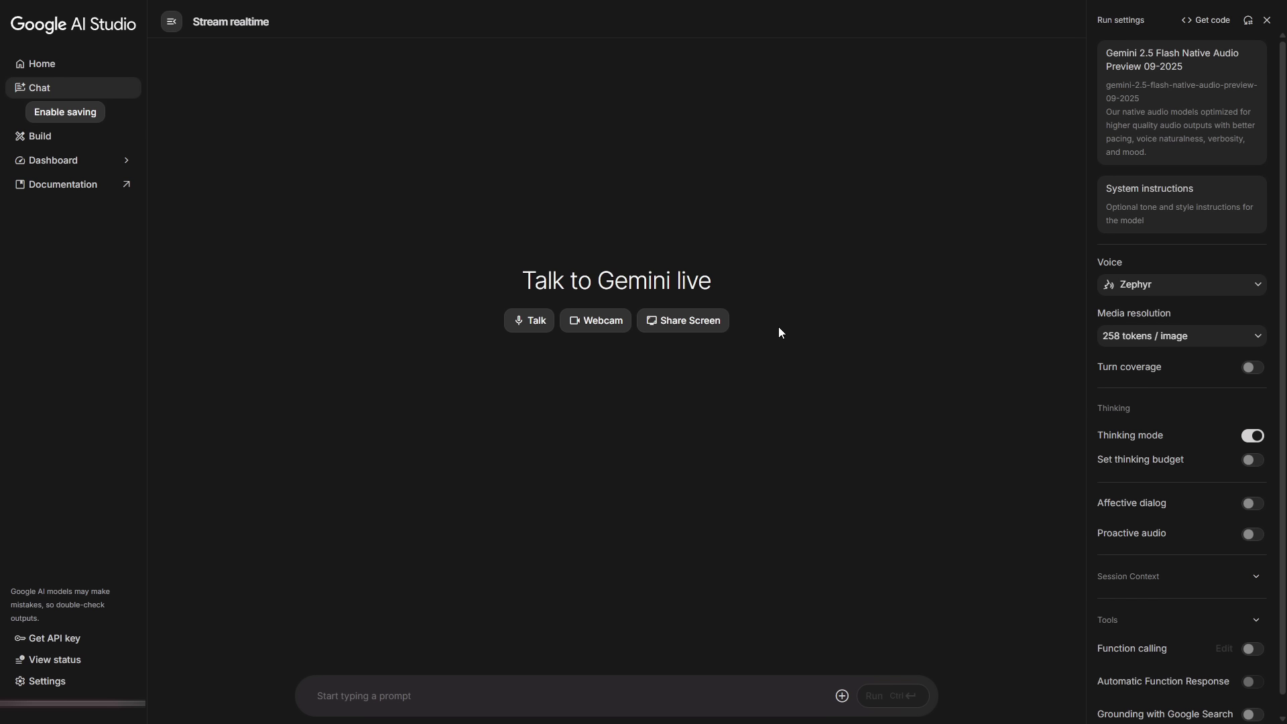
Share the Canva window live and send the thumbnail question asking for 3 actionable improvements.
click(690, 321)
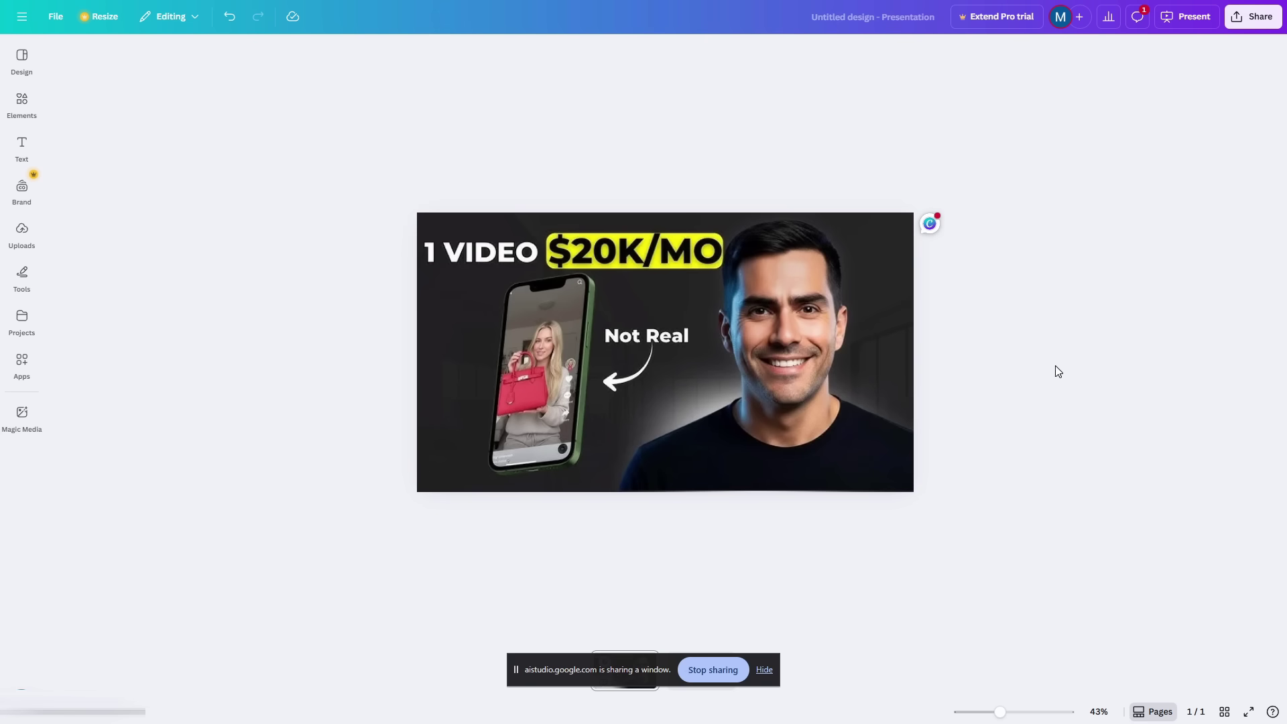
scroll(428, 328, down, 3)
scroll(470, 275, up, 2)
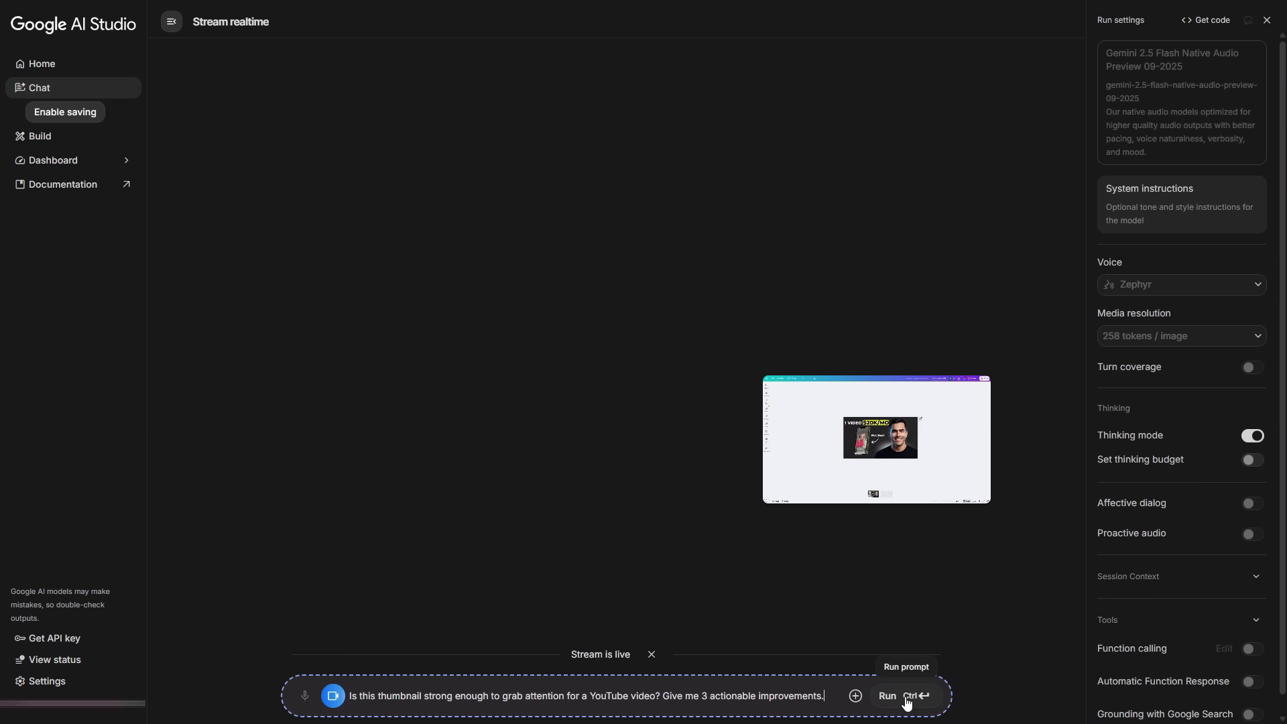
click(906, 702)
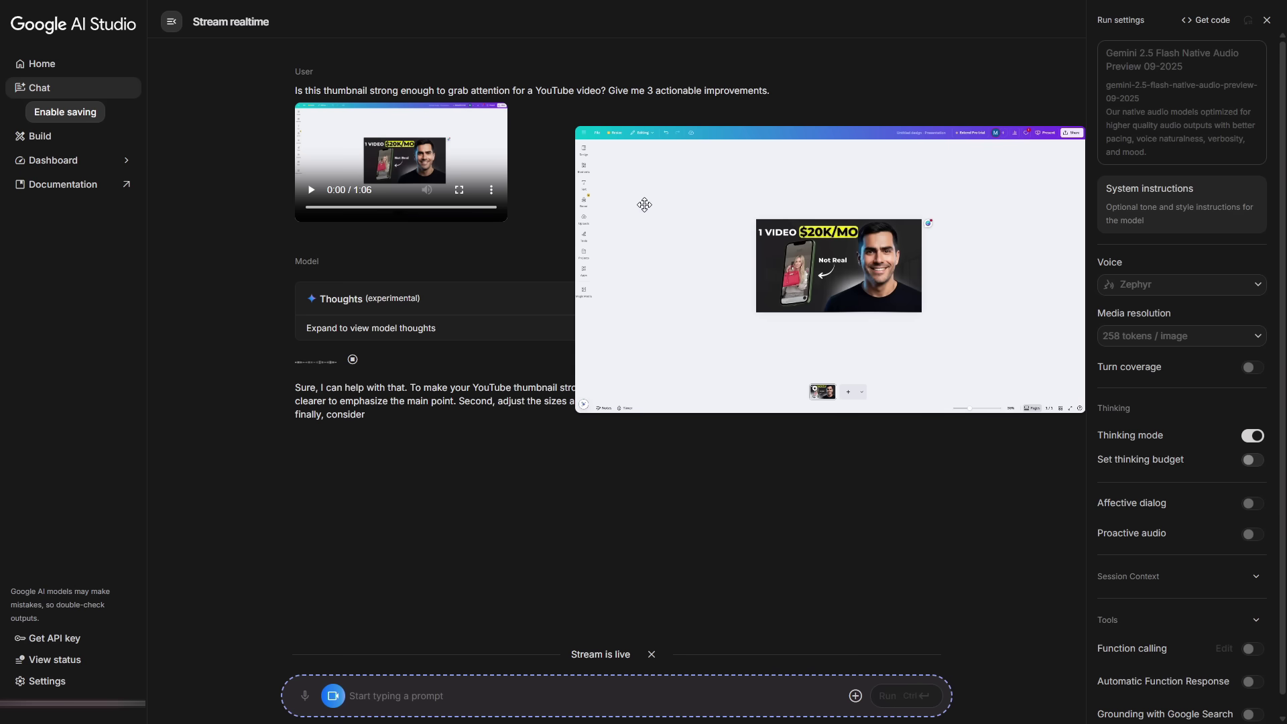
Reposition and enlarge the live share preview, then switch to the Canva thumbnail design.
drag(641, 140, 668, 154)
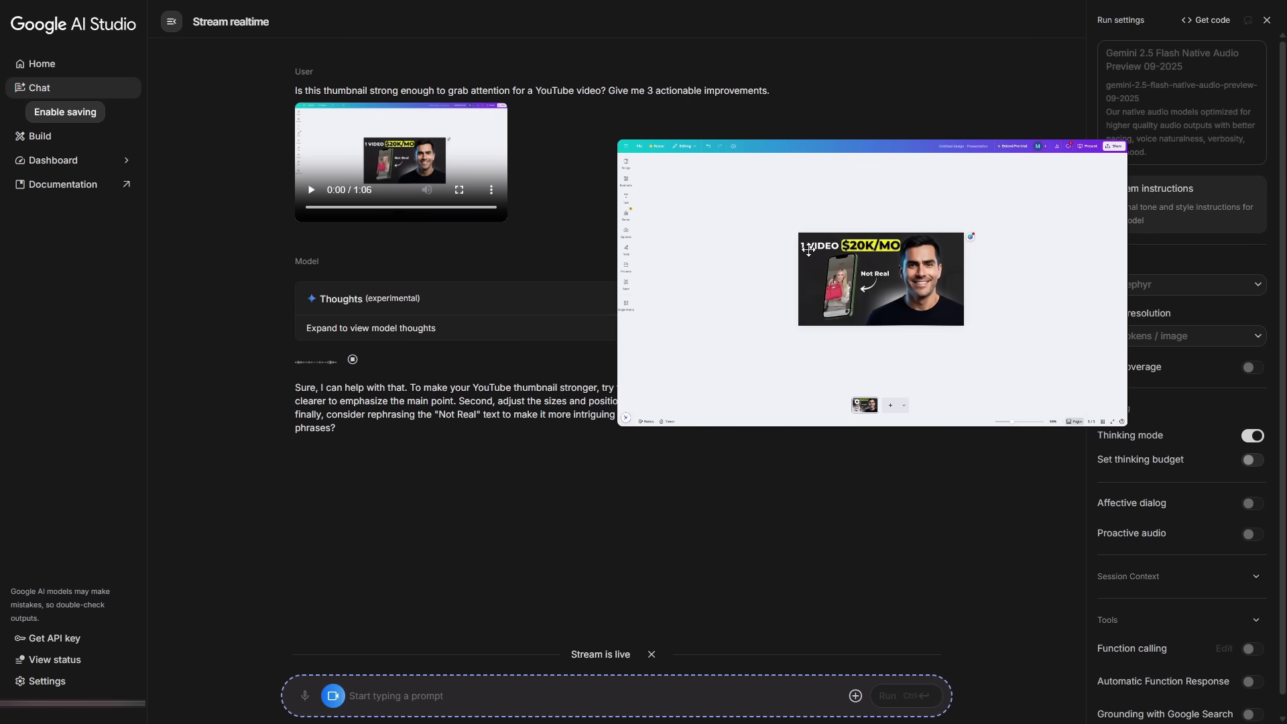
drag(617, 140, 572, 115)
drag(686, 216, 660, 158)
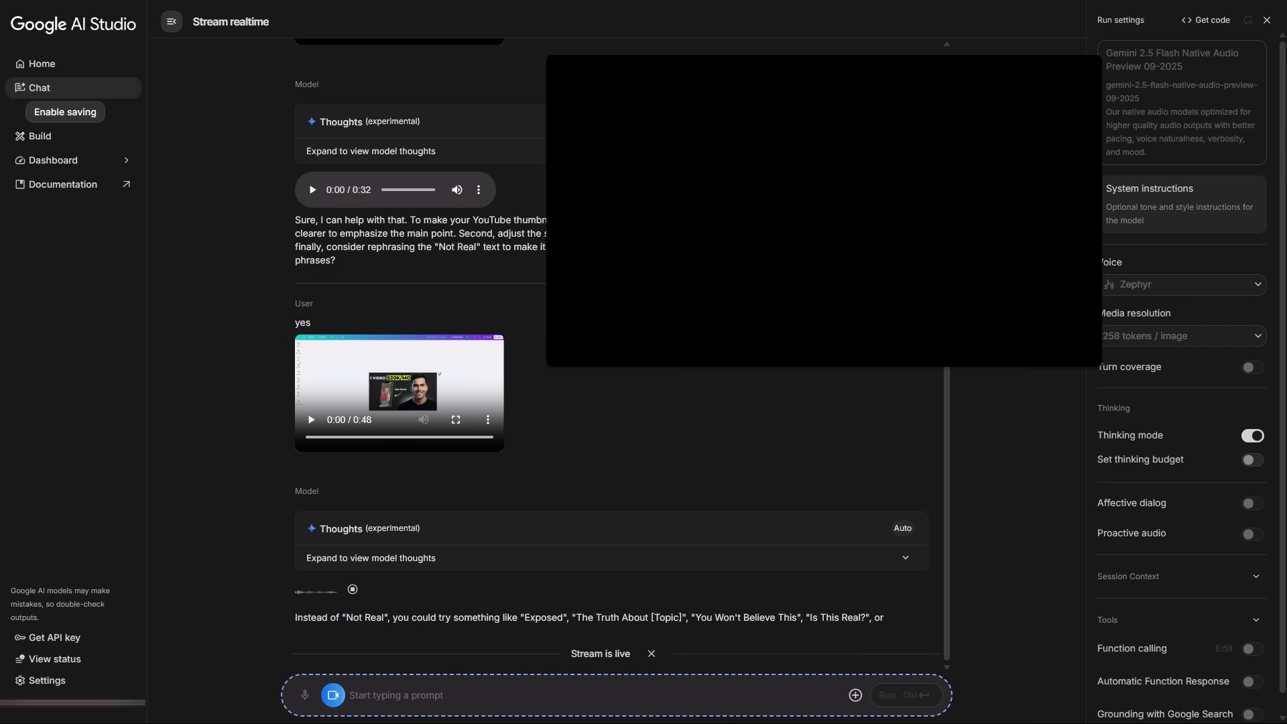
key(alt+Tab)
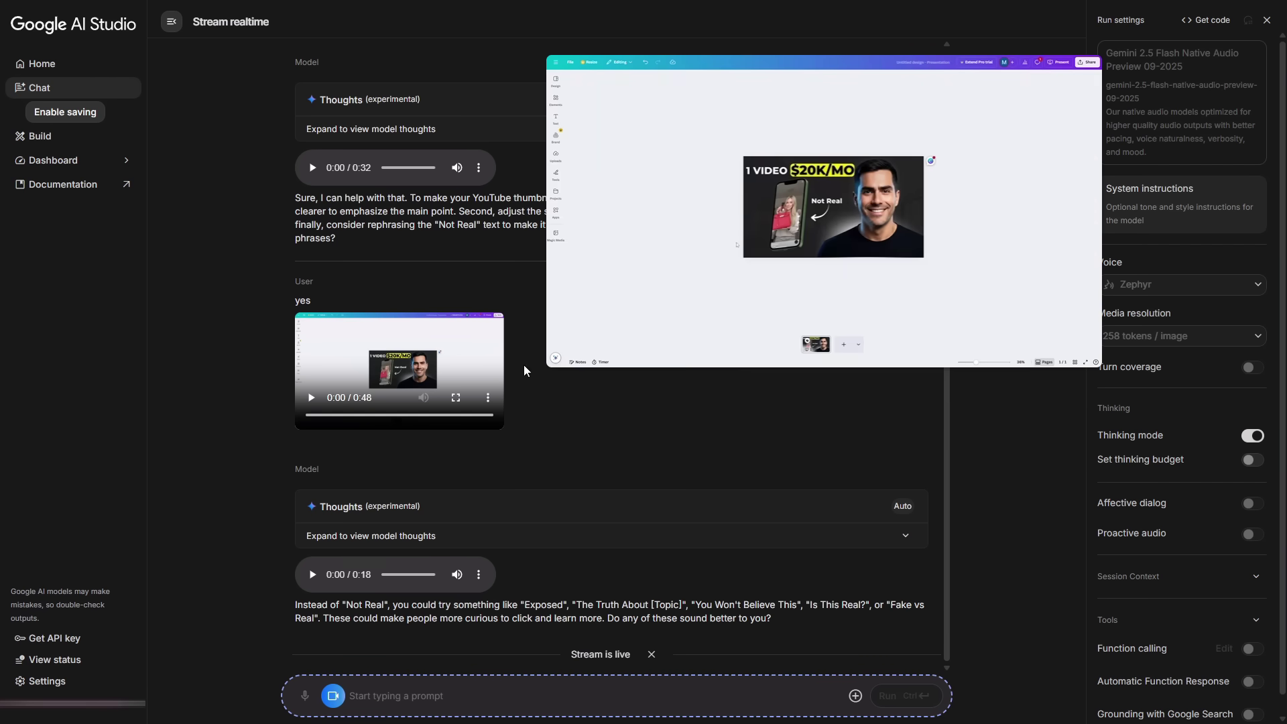
Shrink the live share preview, park it lower right, and scroll through Gemini's replies.
drag(545, 62, 735, 161)
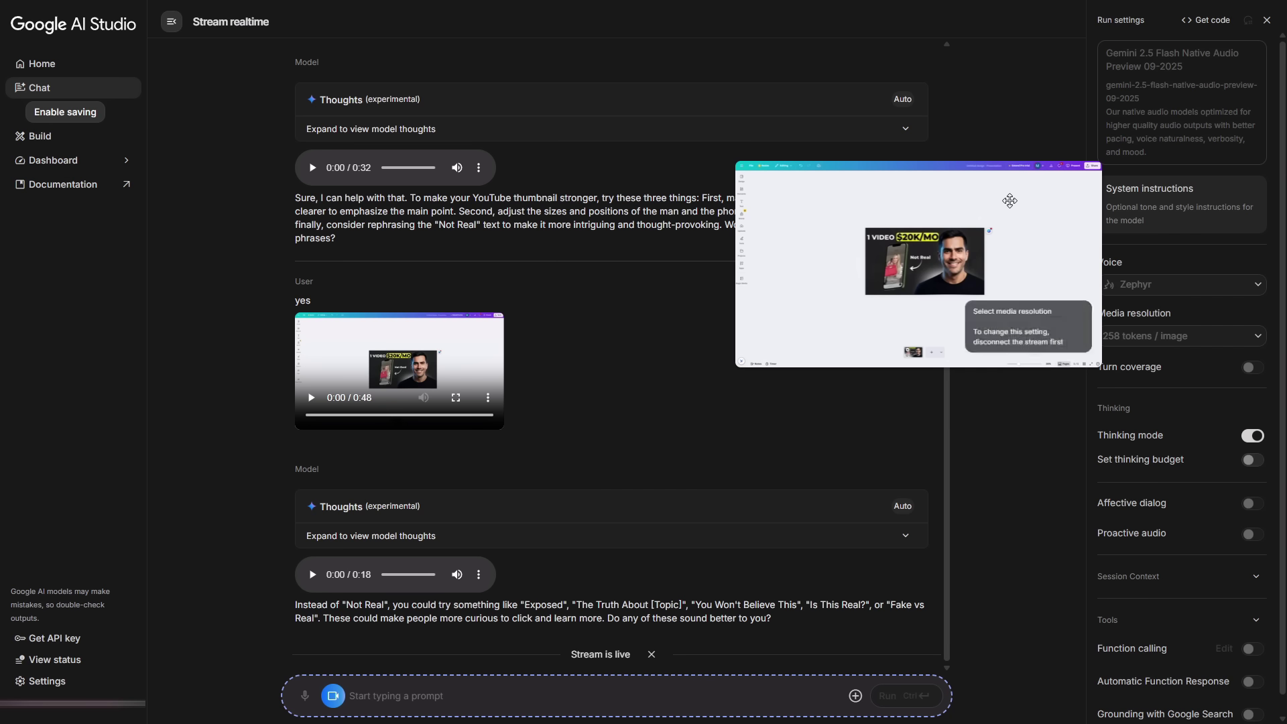
scroll(460, 410, up, 3)
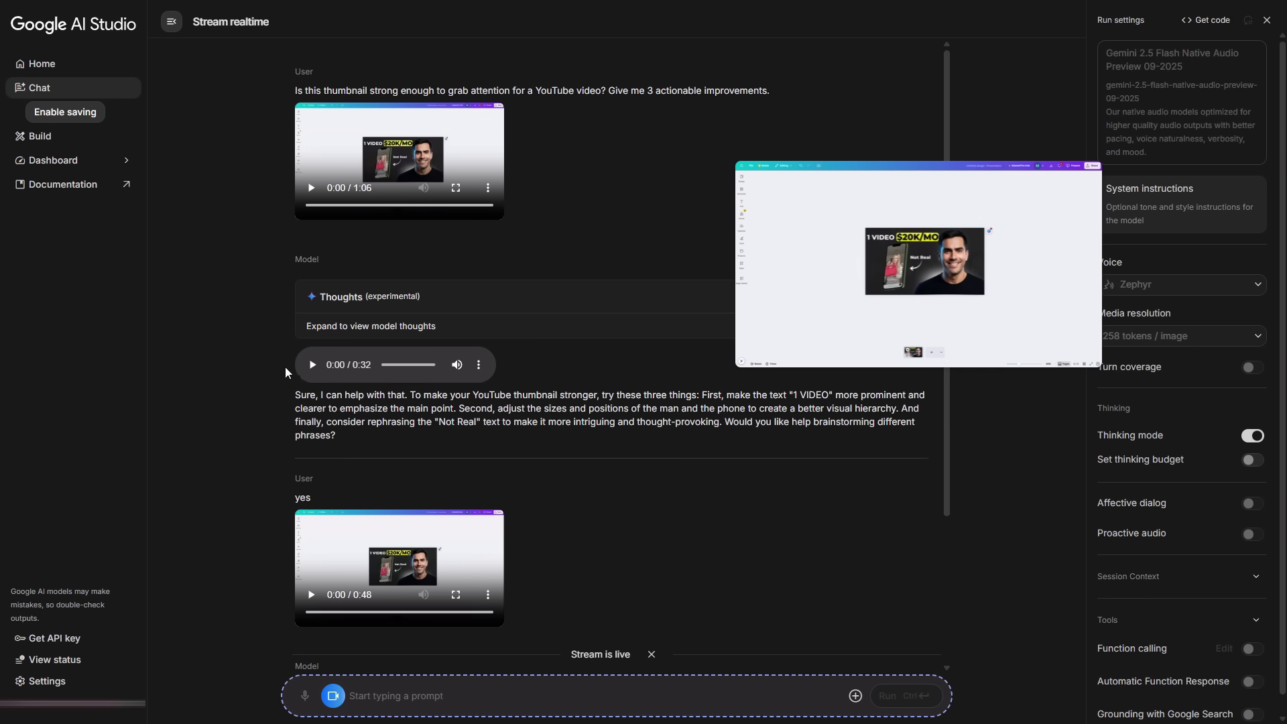
scroll(283, 252, down, 1)
scroll(283, 252, down, 2)
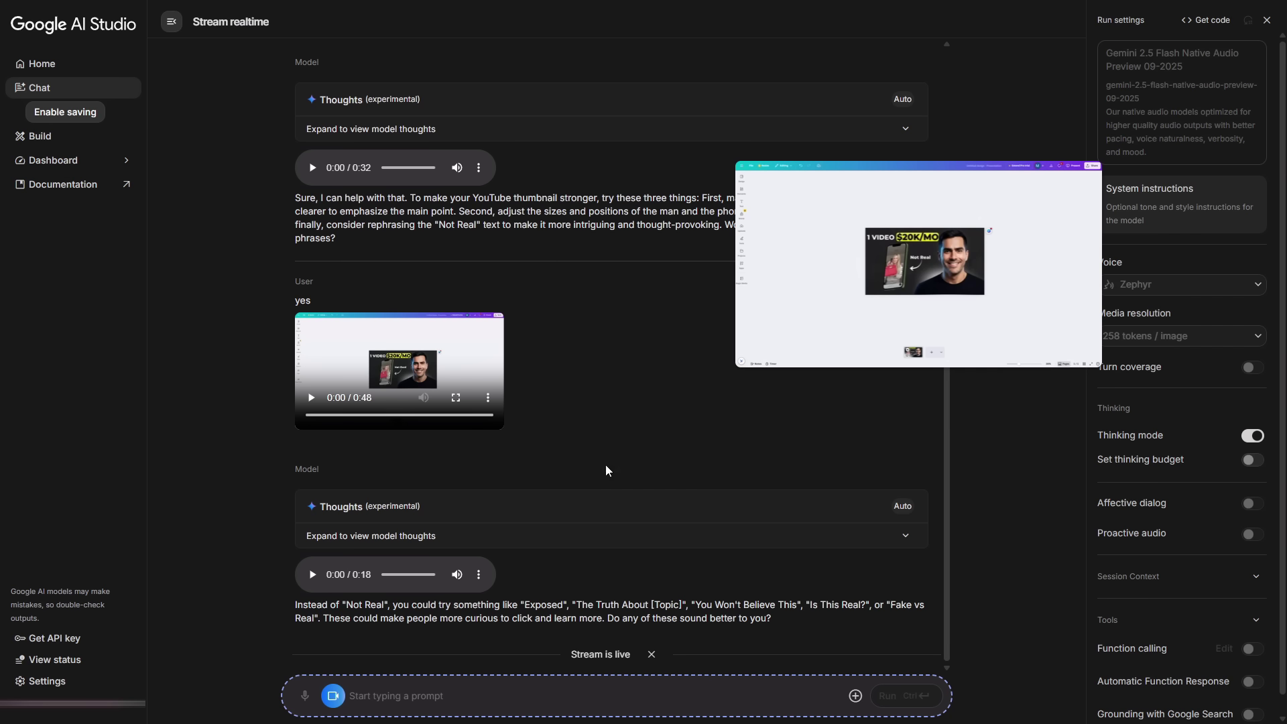
drag(736, 163, 788, 191)
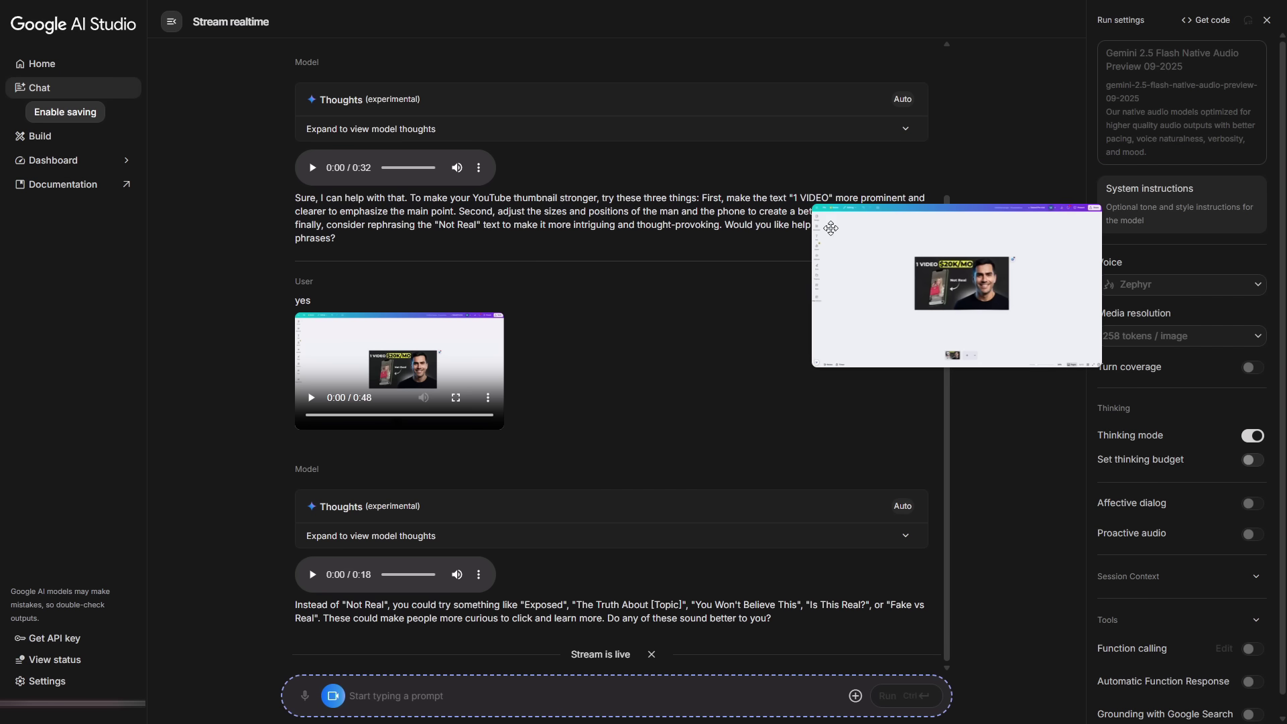
drag(938, 201, 938, 416)
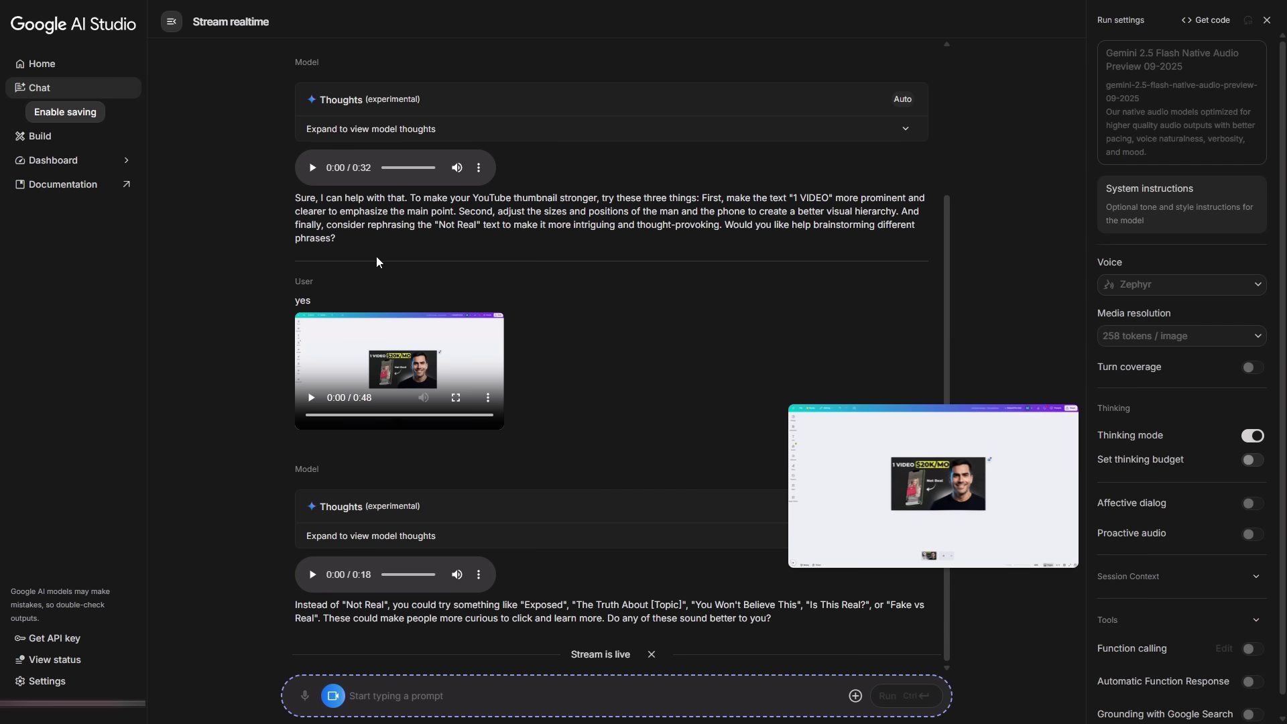
scroll(285, 399, up, 3)
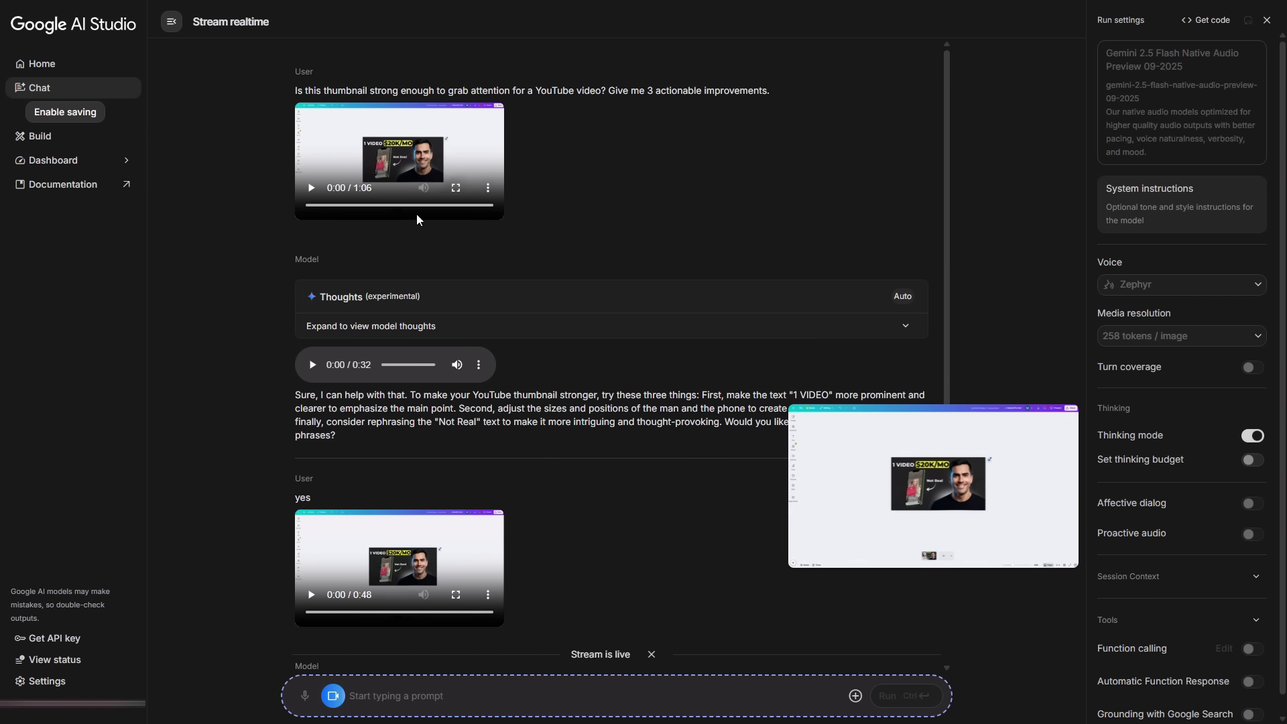
scroll(465, 382, down, 3)
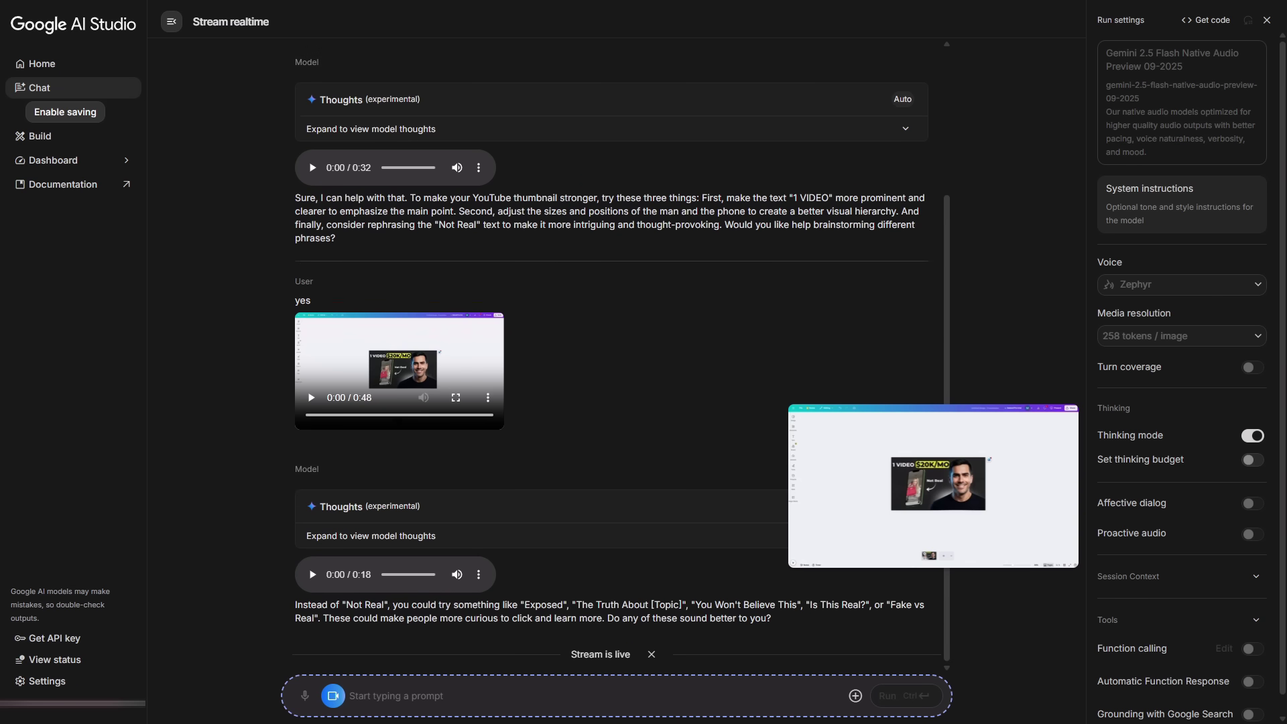
scroll(488, 127, up, 1)
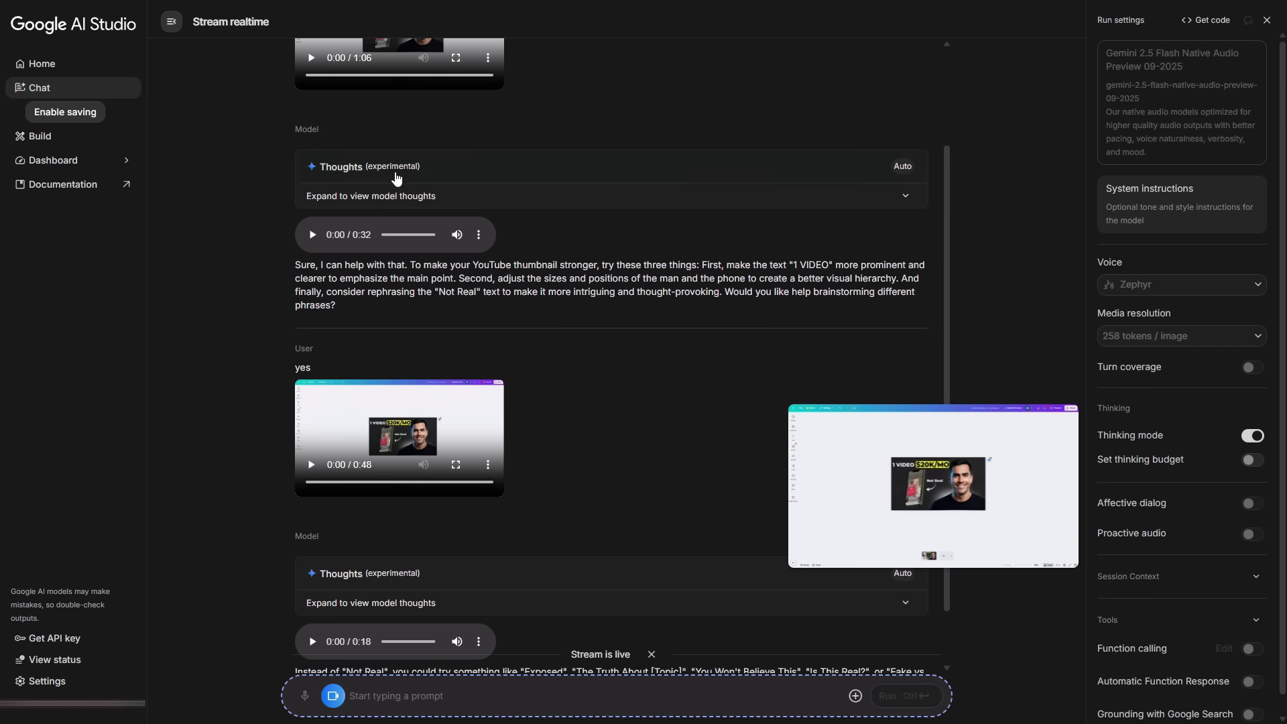
scroll(387, 303, down, 1)
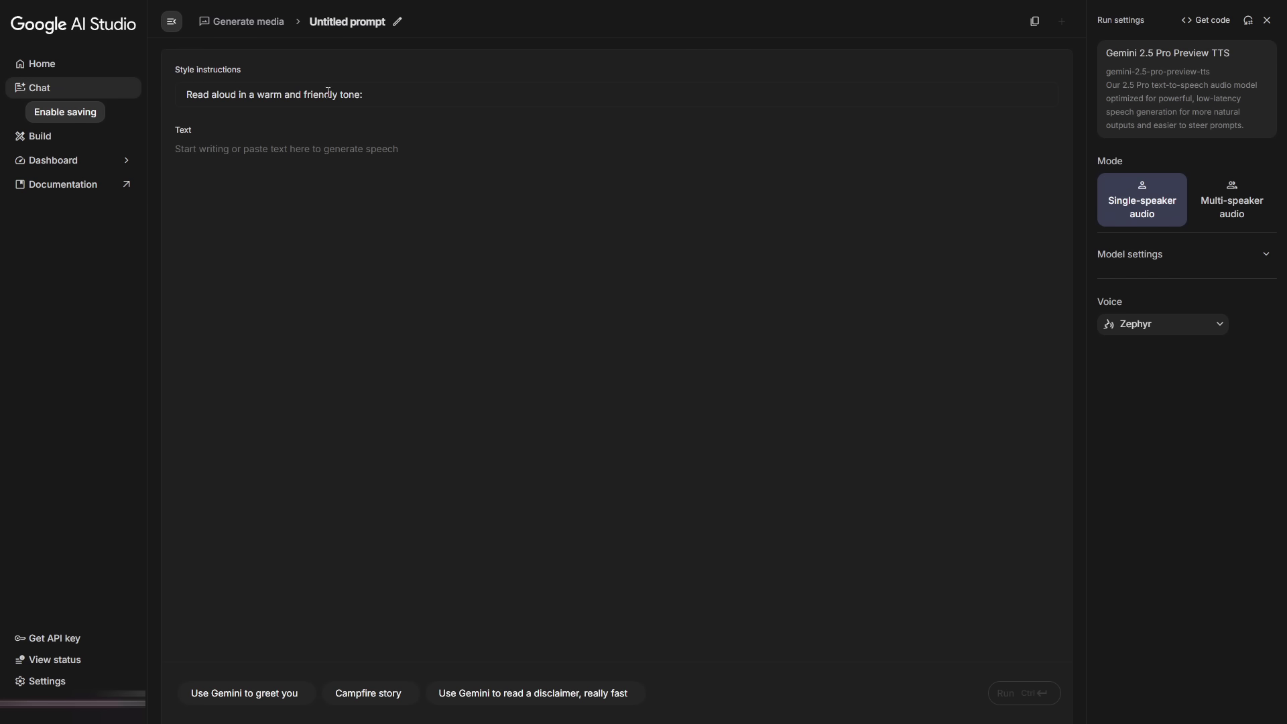
Replace the style instructions with the energetic US narrator style and expand the model settings.
drag(363, 95, 177, 109)
text(energetic US narrator, short active sentences, friendly and confident tone)
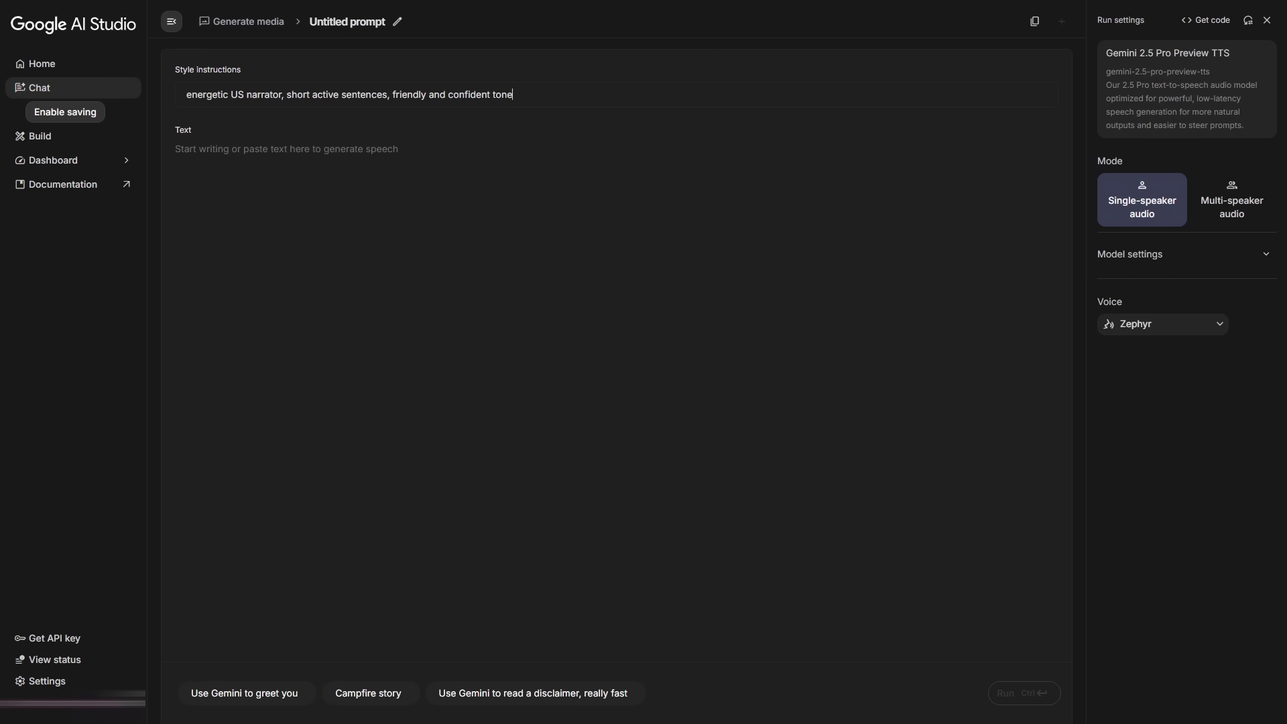
click(1244, 257)
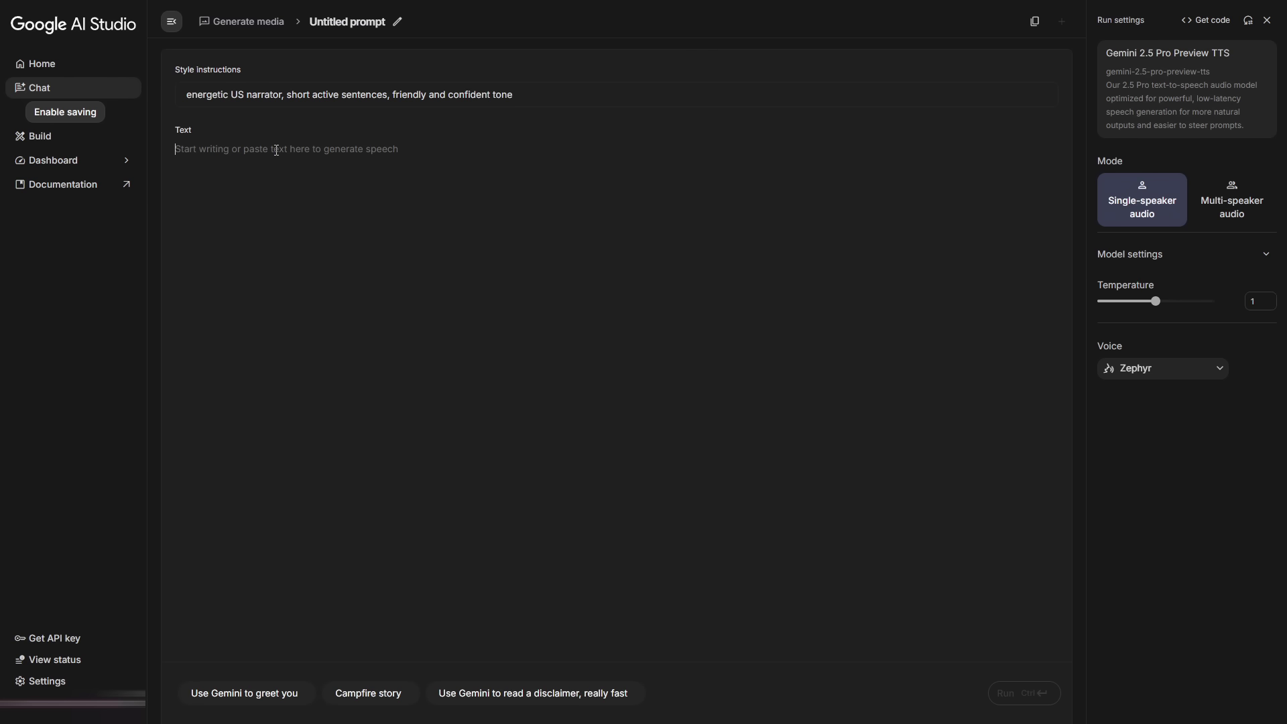
Paste the short test sentence, preview Zephyr and Puck, and select the Charon voice.
click(318, 228)
text(This is a quick test of Google’s AI voice. Short sentences. Clear delivery.)
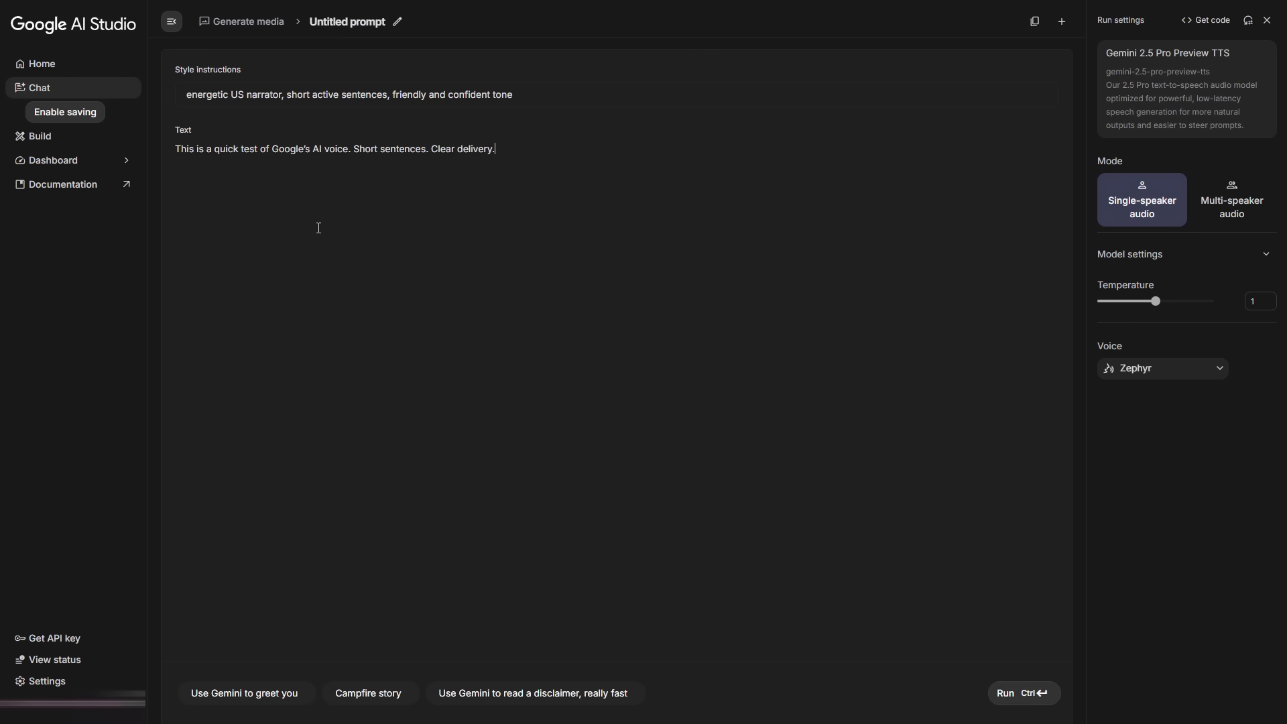
click(1160, 368)
click(1113, 401)
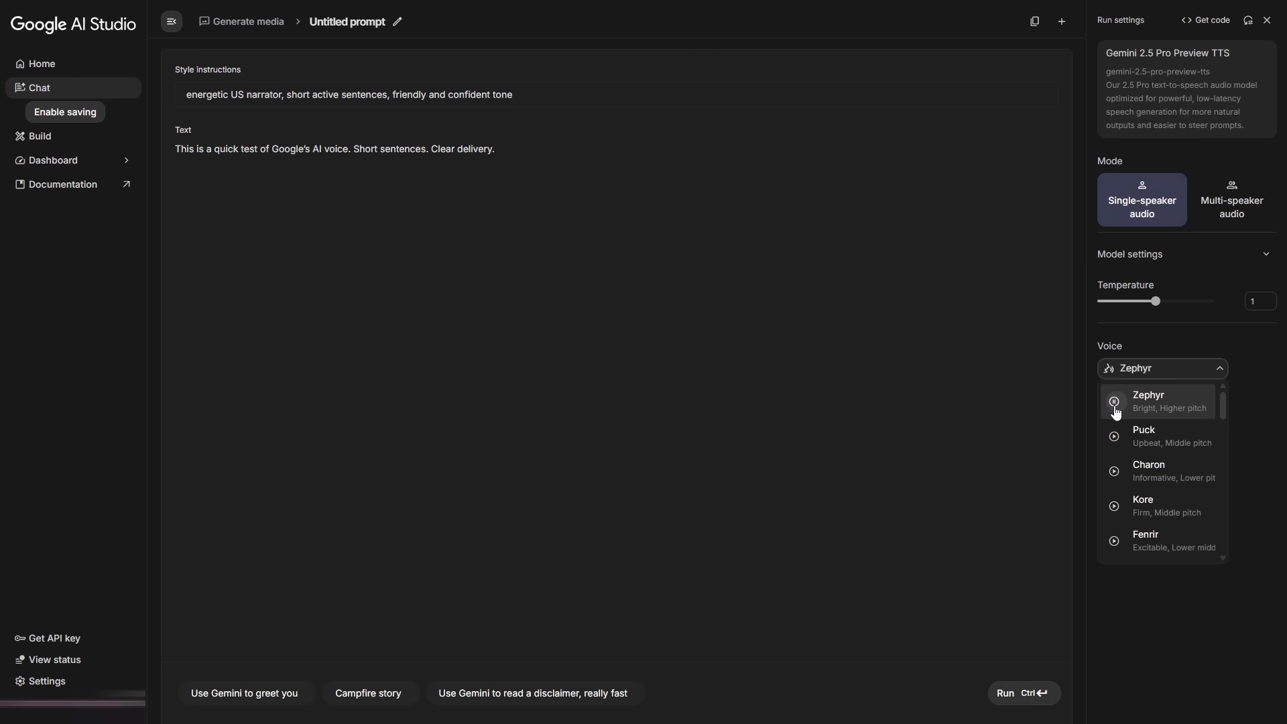
click(1114, 437)
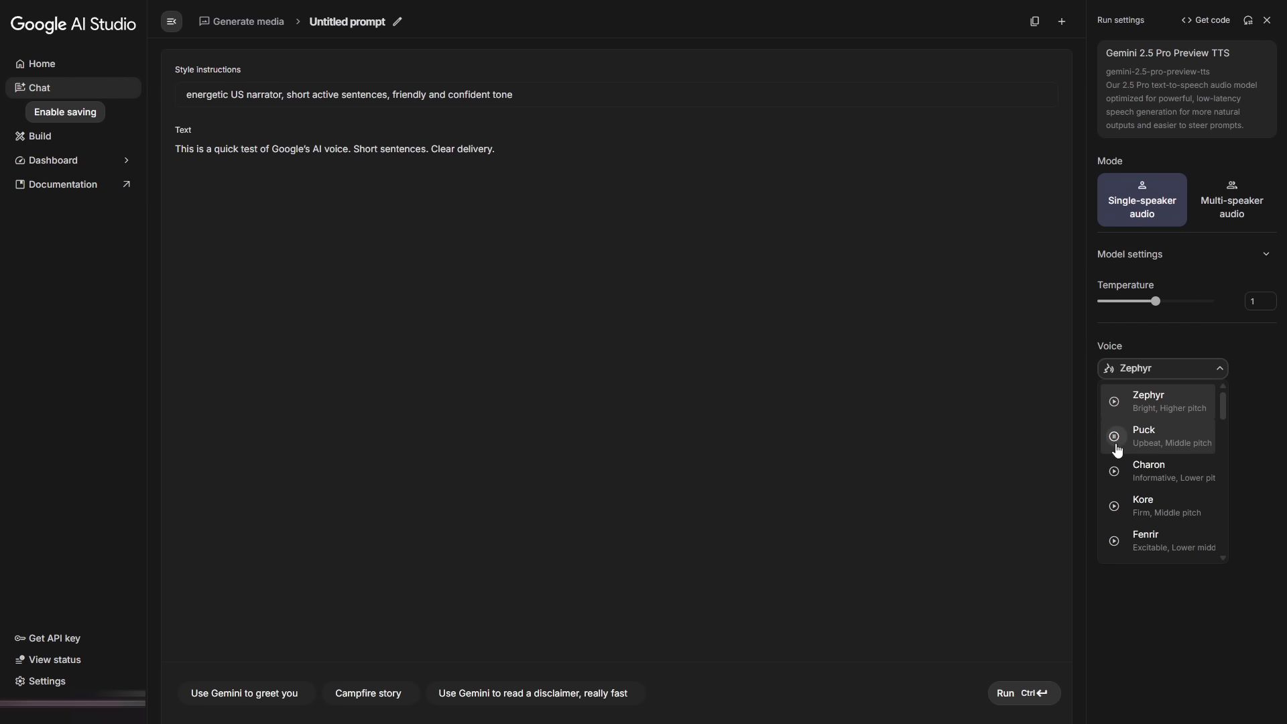
click(1113, 471)
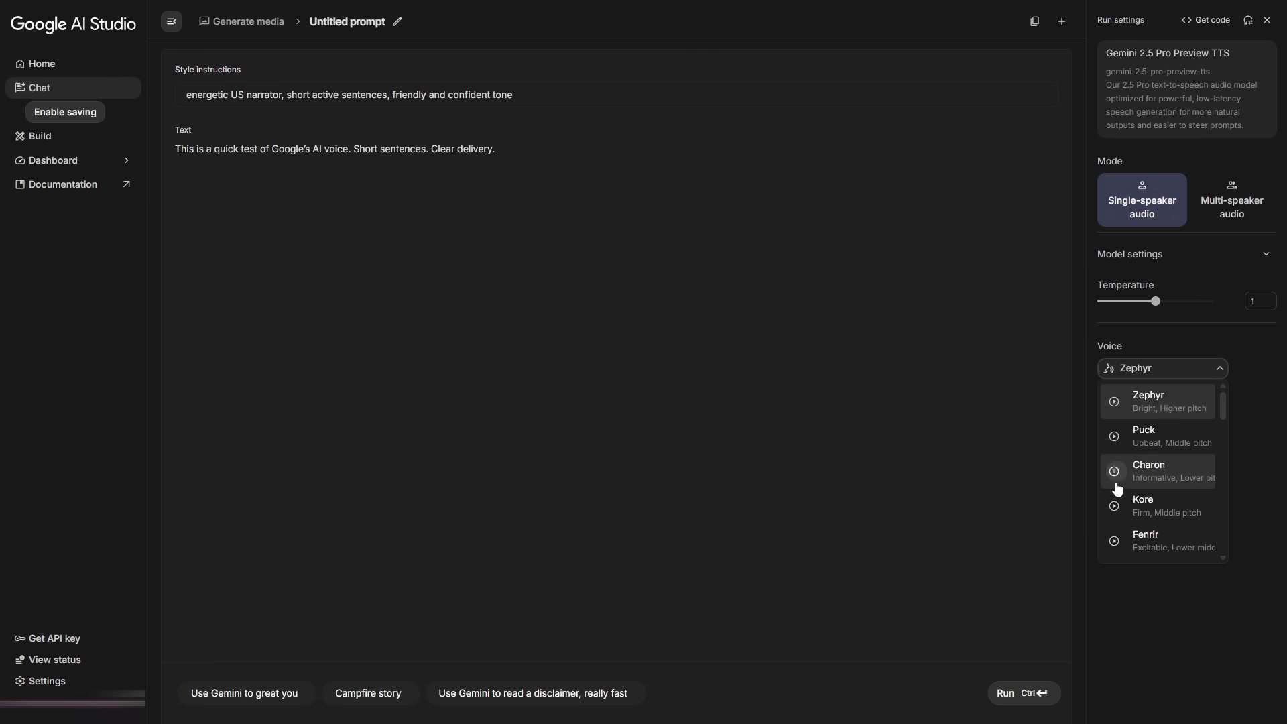
click(1162, 476)
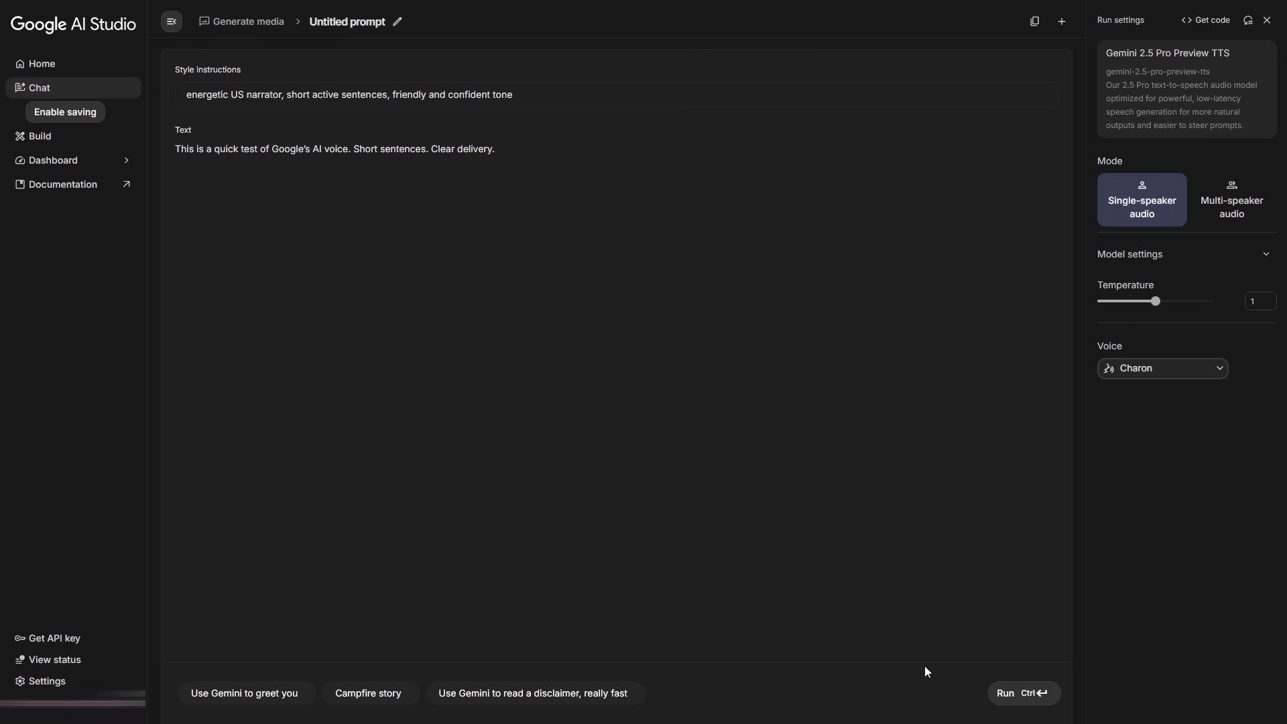
Run the TTS prompt to produce the test sentence spoken by Charon.
click(1005, 692)
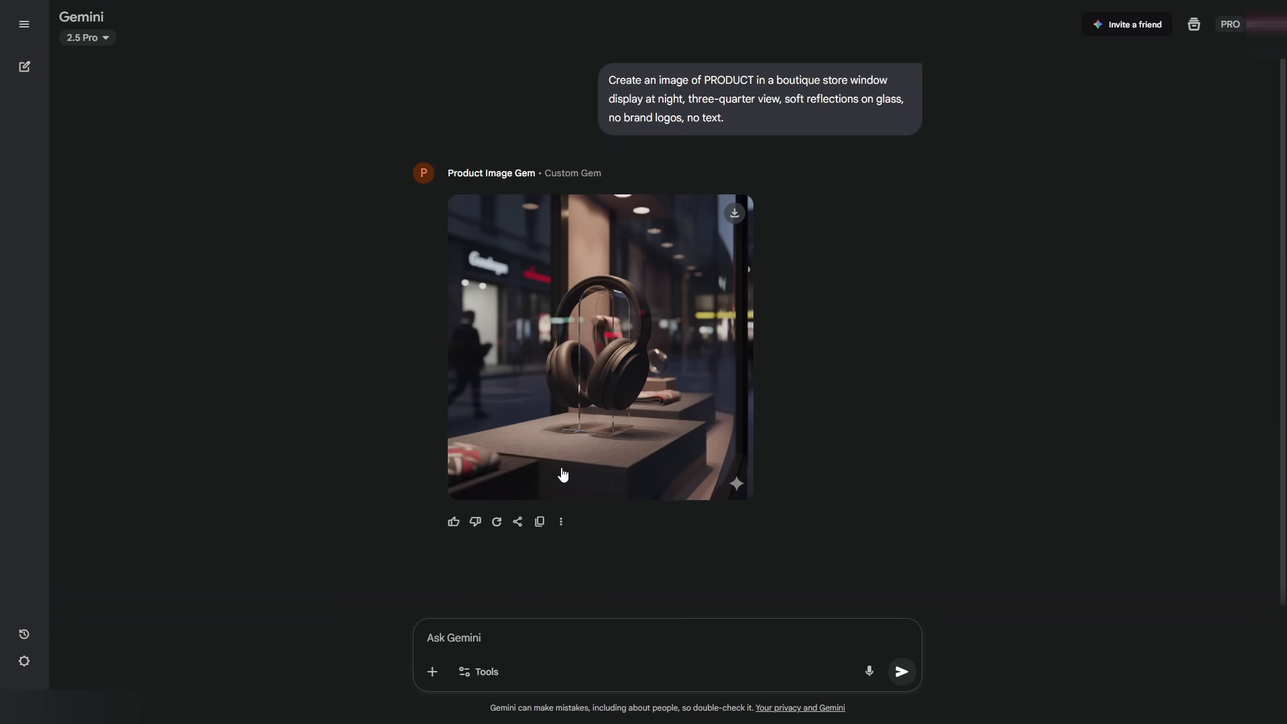
click(629, 315)
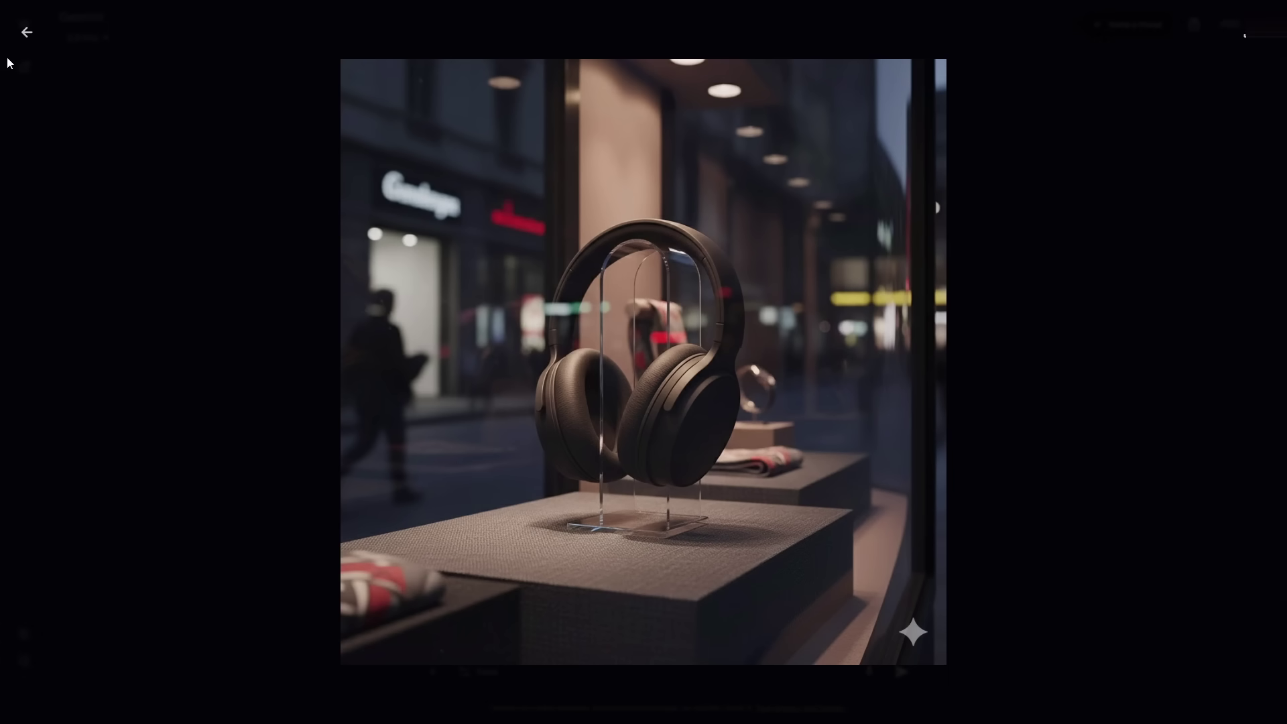
click(27, 32)
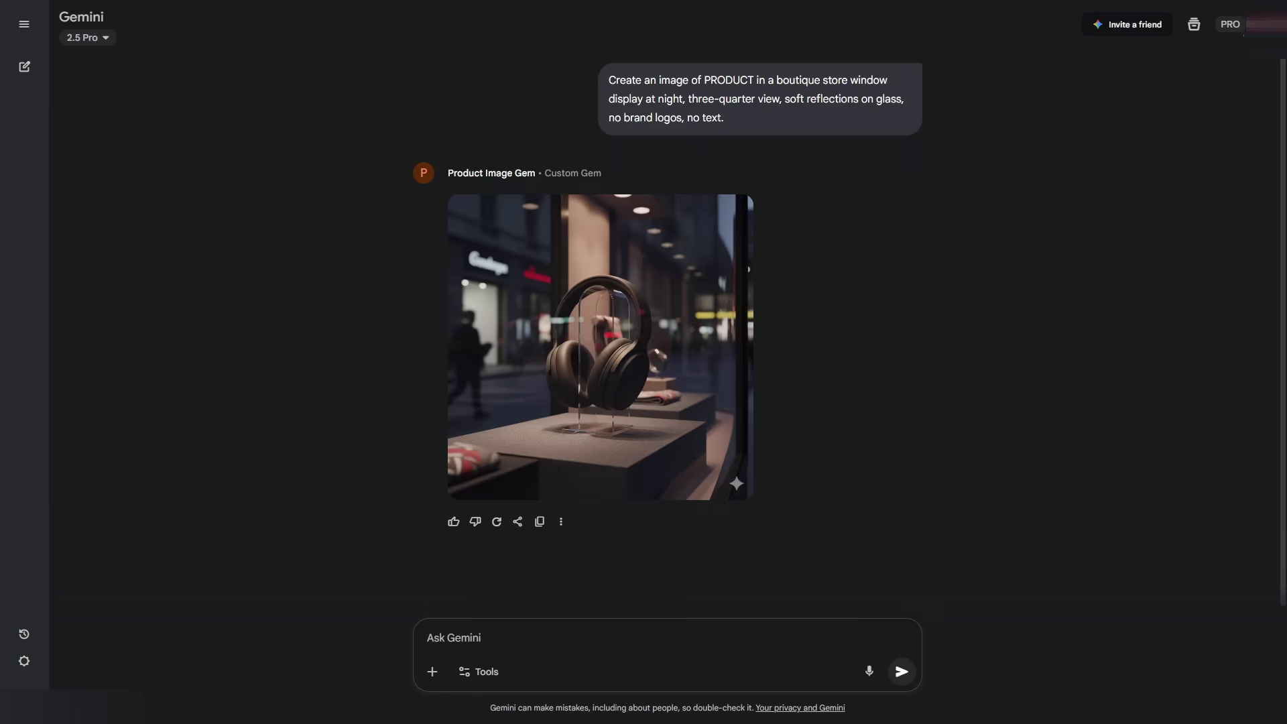